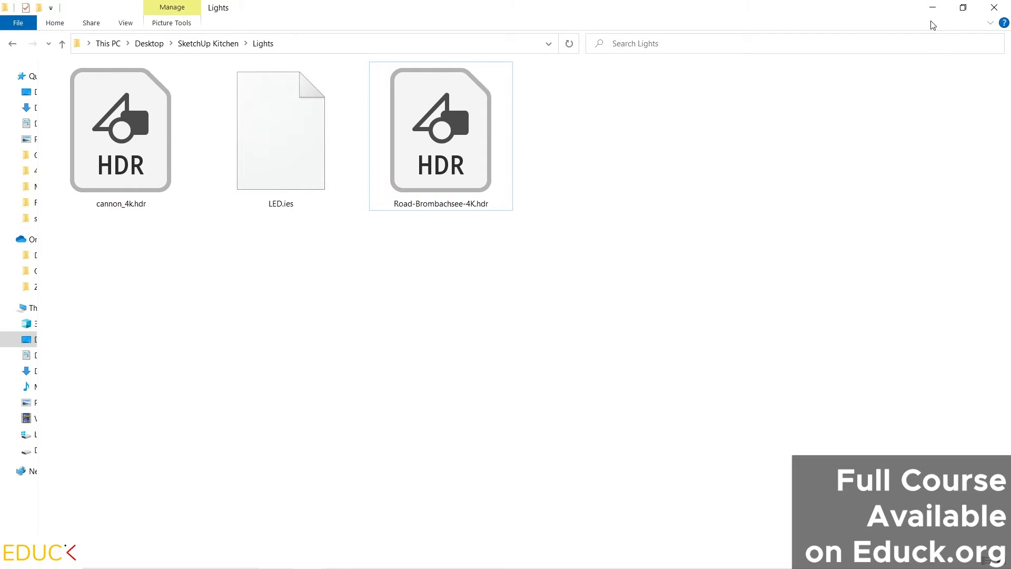
Step: Switch to the SketchUp kitchen model and place a V-Ray dome light on the floor between the base cabinets and the island
left_click(932, 8)
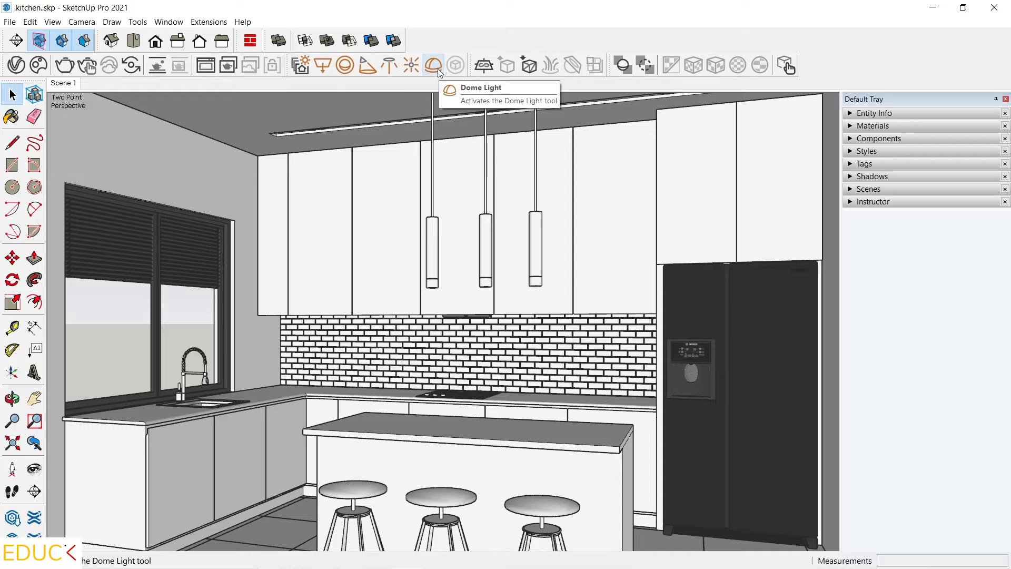
right_click(819, 68)
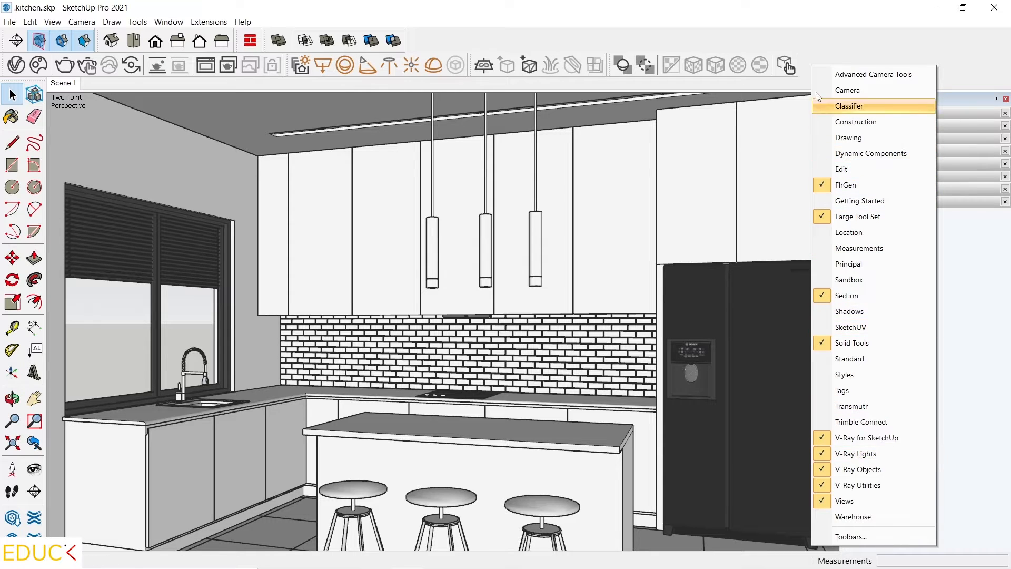
key("Escape")
left_click(436, 64)
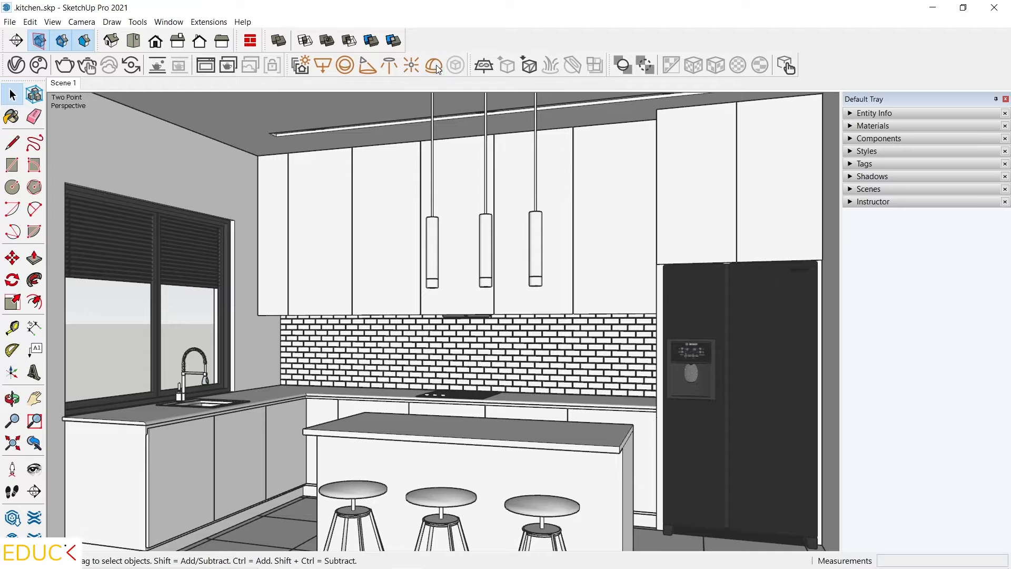
left_click(272, 524)
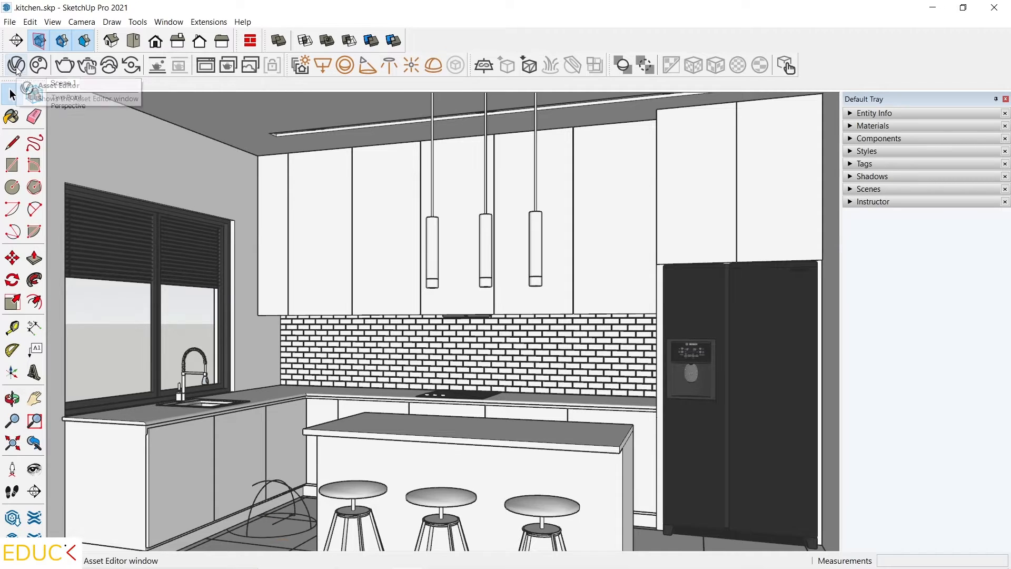
Step: Open the V-Ray Asset Editor and show the detailed parameters of the Dome Light
left_click(16, 64)
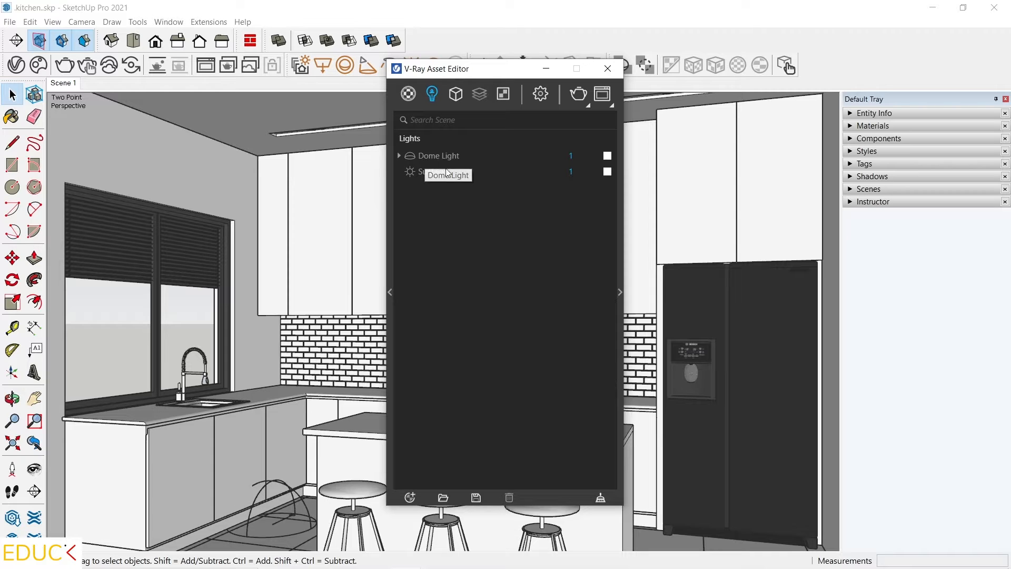
left_click(619, 292)
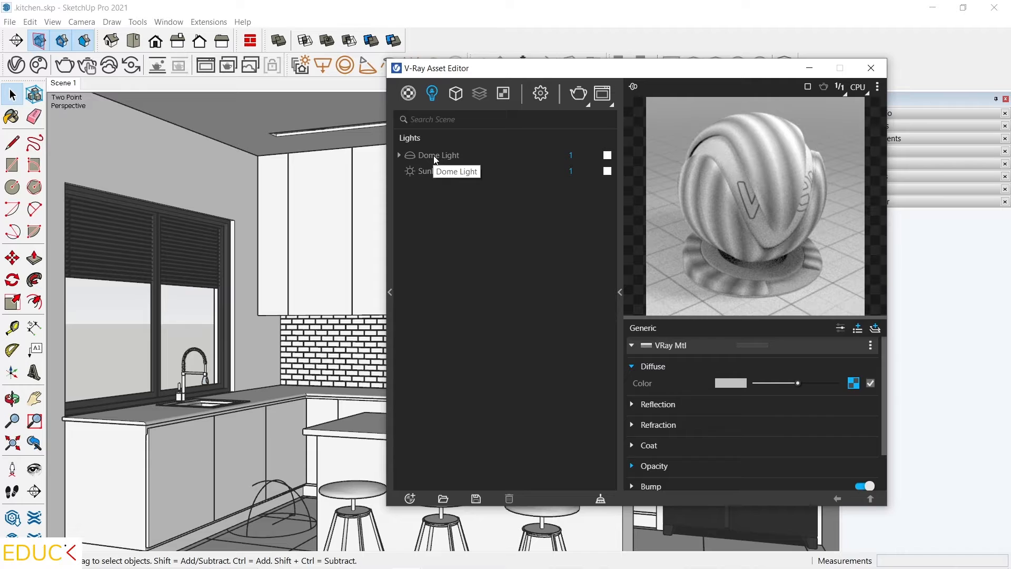
left_click(435, 156)
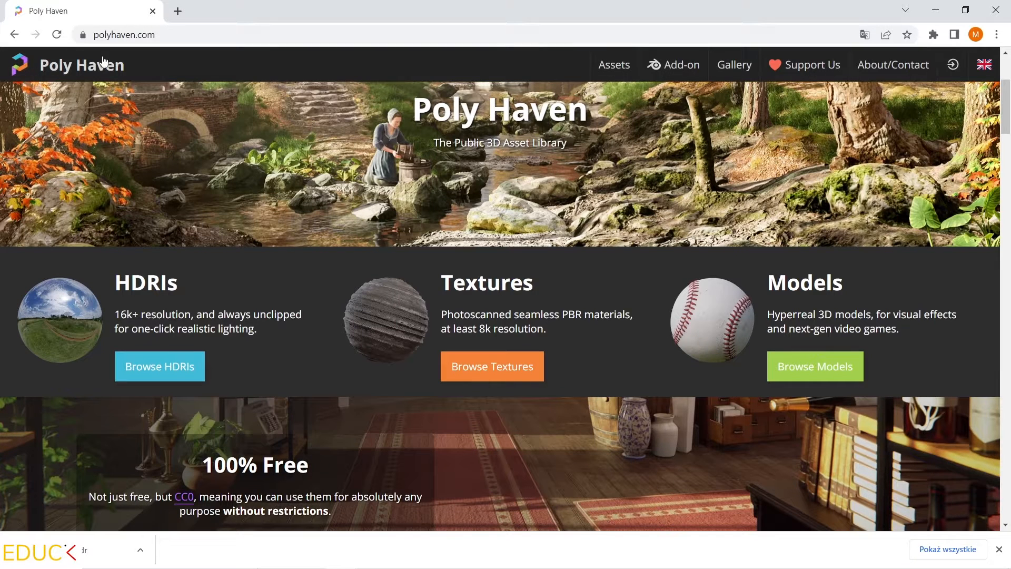
Step: Browse the HDRI library on the Poly Haven website in the web browser
left_click(145, 374)
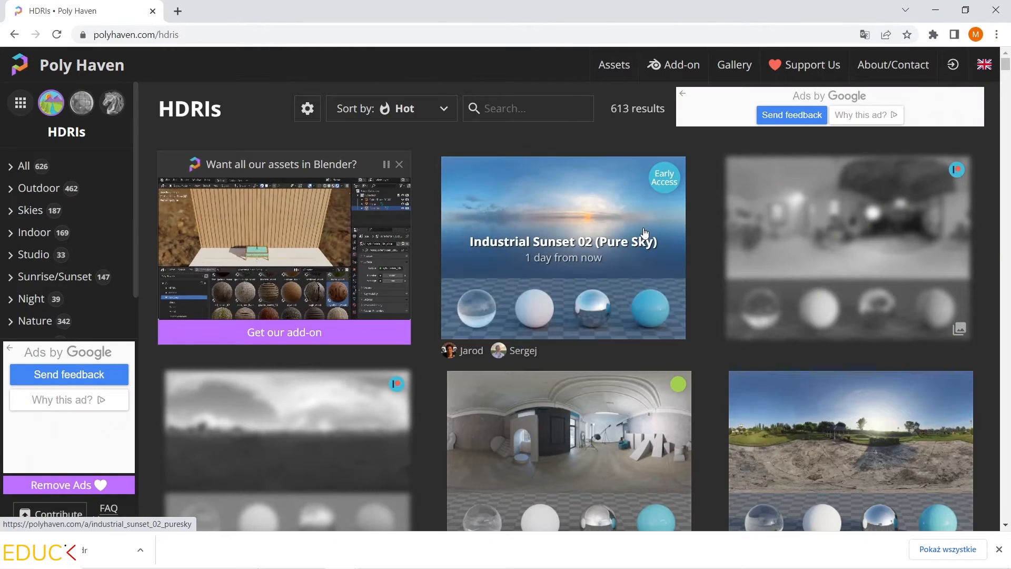
scroll(748, 295, "down", 1)
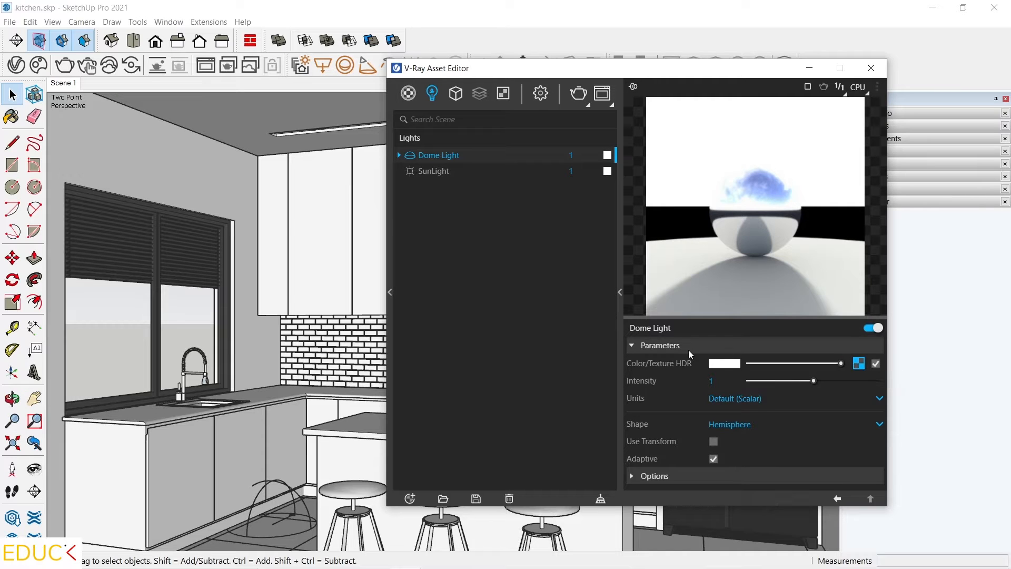
Step: Replace the dome light's HDR texture with a bitmap loaded from cannon_4k.hdr in the Lights folder
right_click(859, 363)
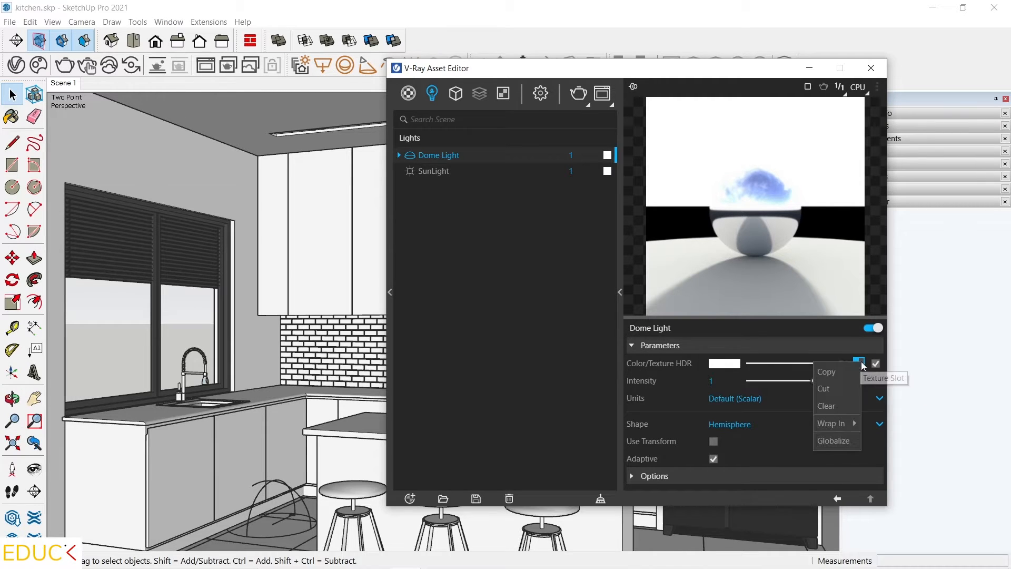
left_click(837, 405)
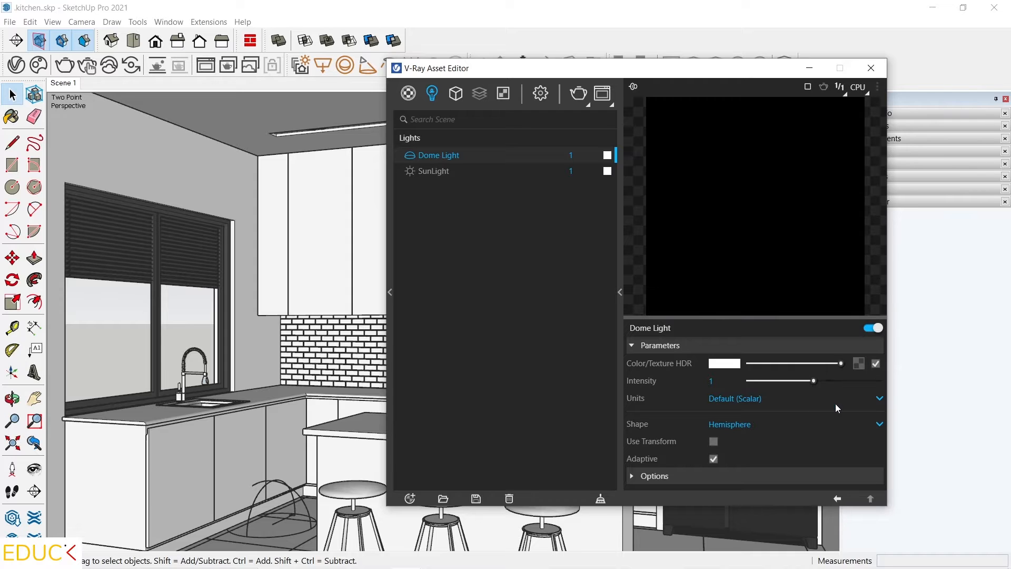
left_click(859, 362)
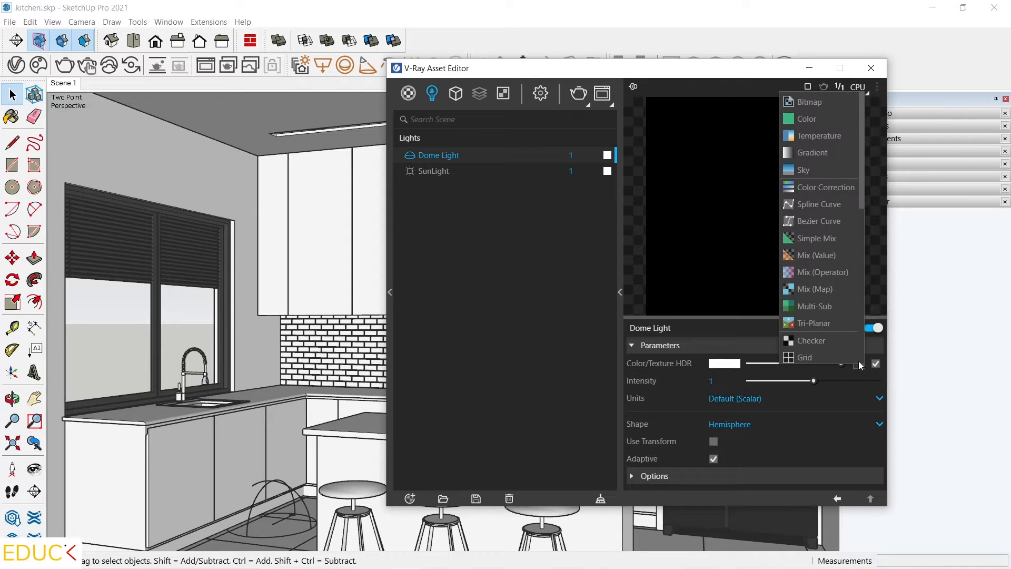
left_click(808, 103)
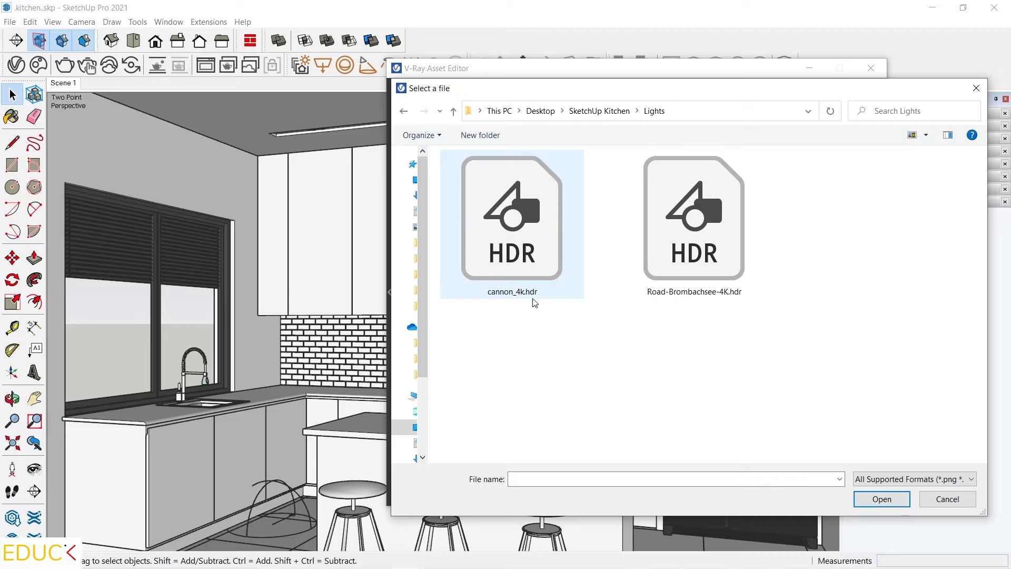
left_click(534, 303)
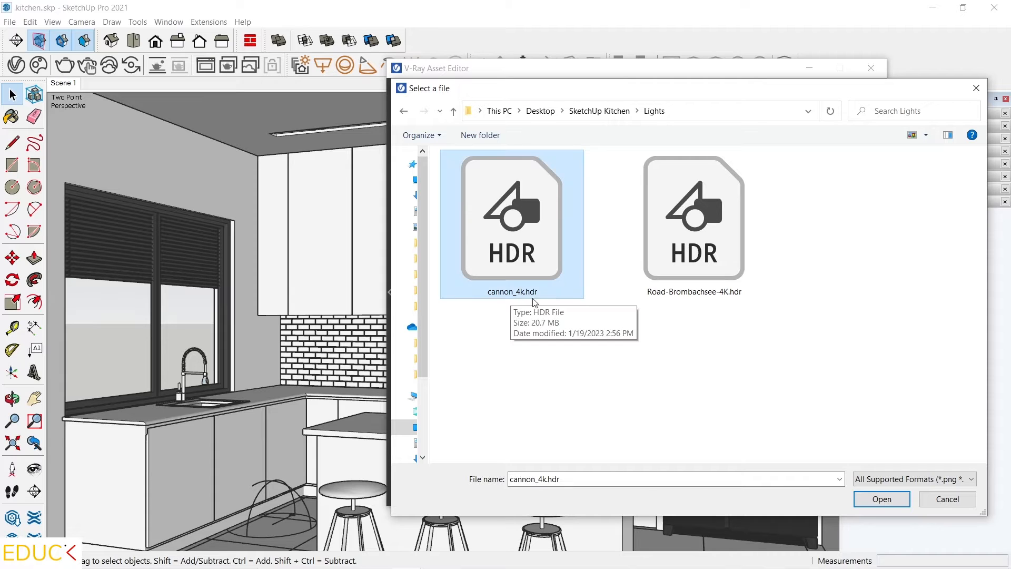
left_click(880, 499)
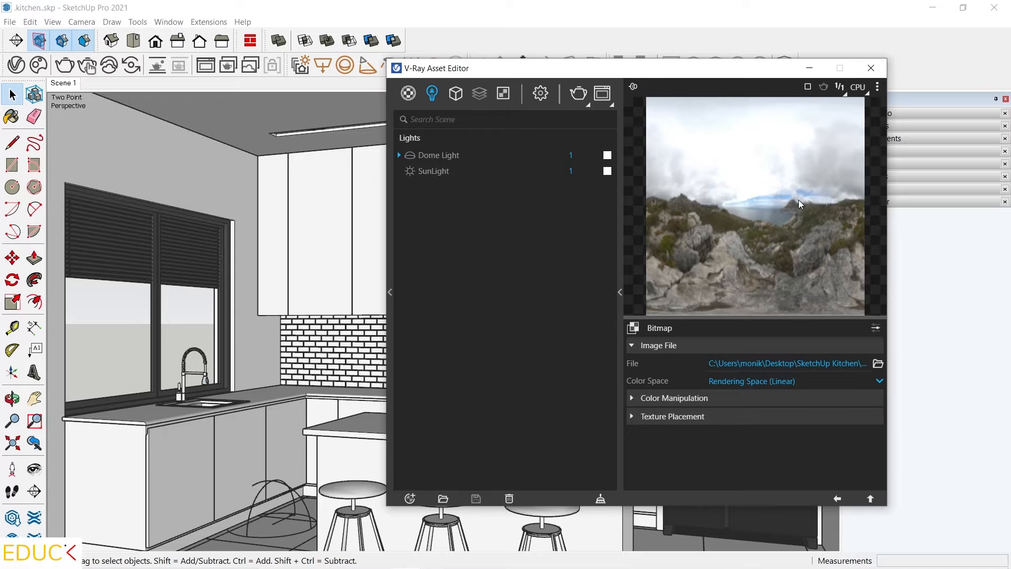
Step: Return to the dome light's parameters, set its intensity to 150 and change its shape to Sphere
left_click(836, 499)
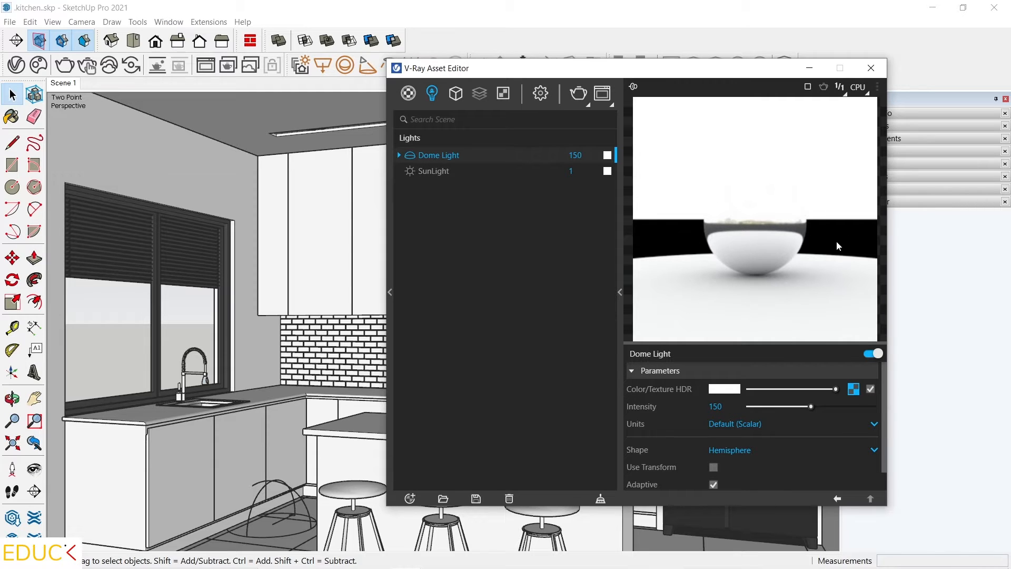
left_click(754, 449)
left_click(734, 483)
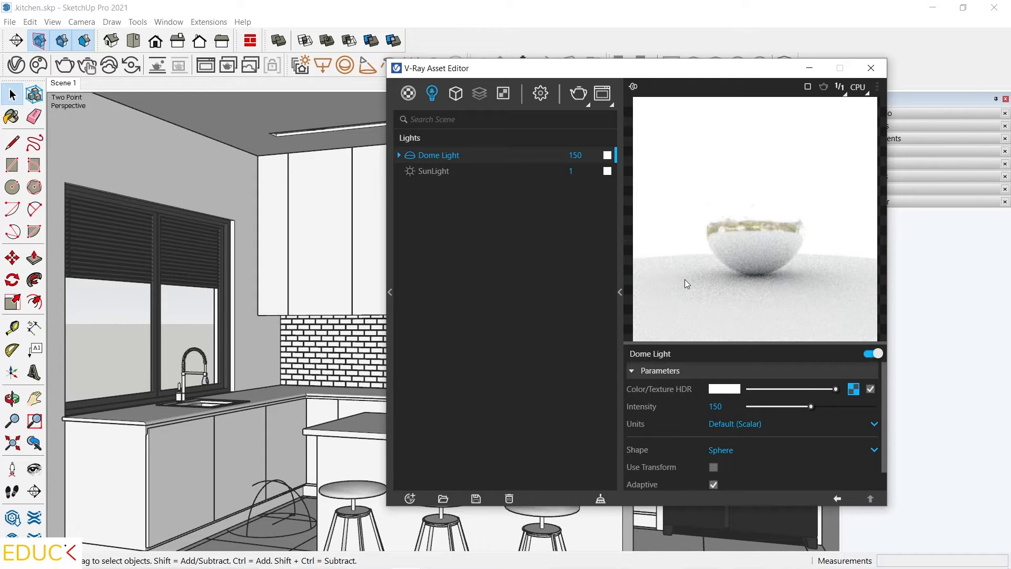
scroll(681, 435, "down", 1)
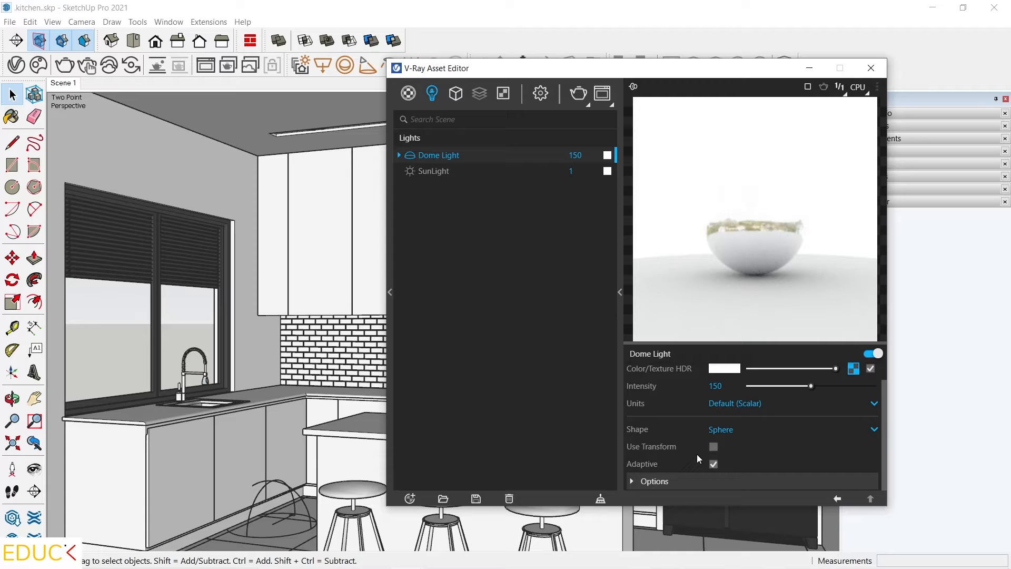
scroll(698, 458, "up", 1)
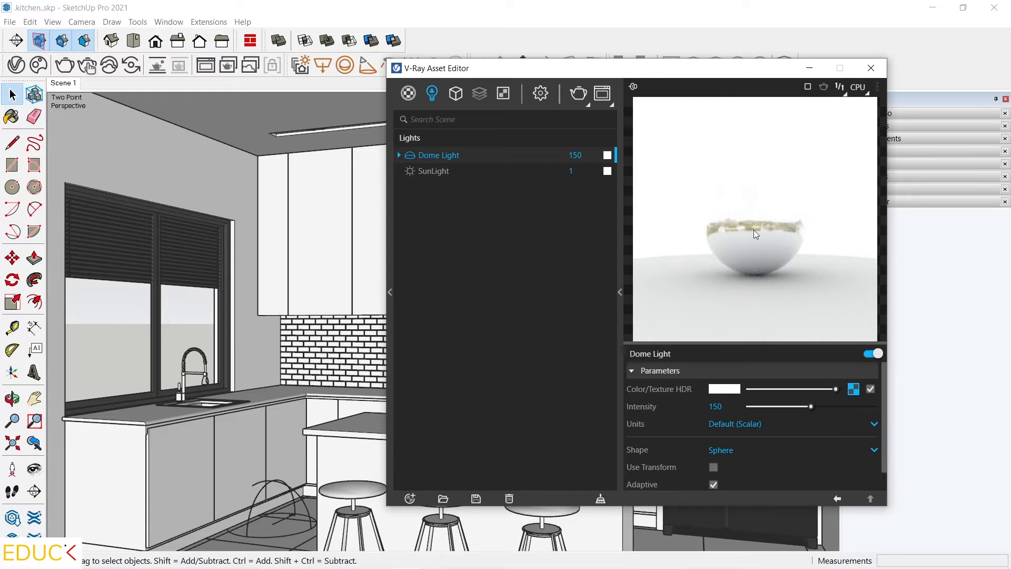
Step: Turn off the SunLight in the scene's list of lights
left_click(442, 176)
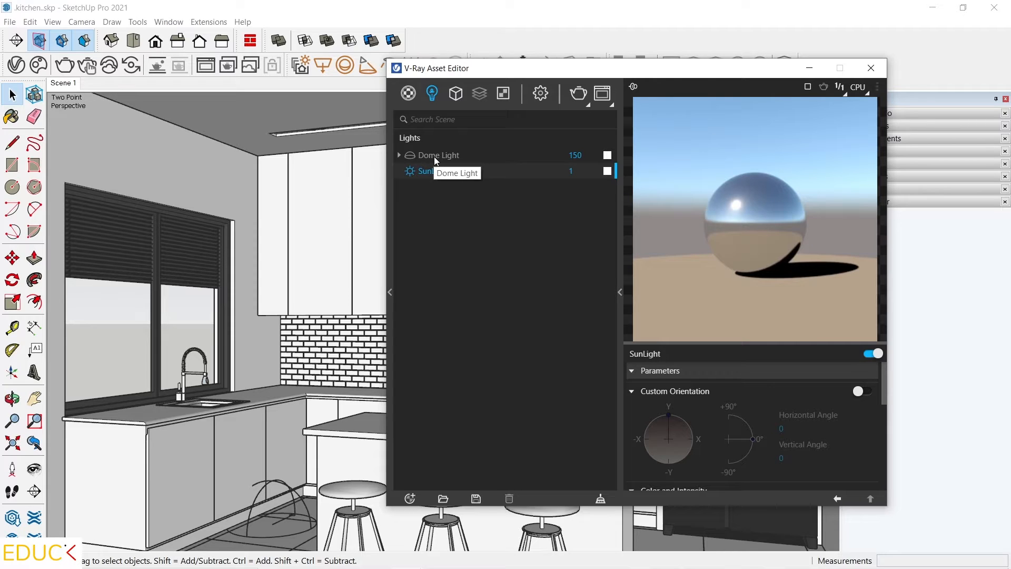
left_click(411, 173)
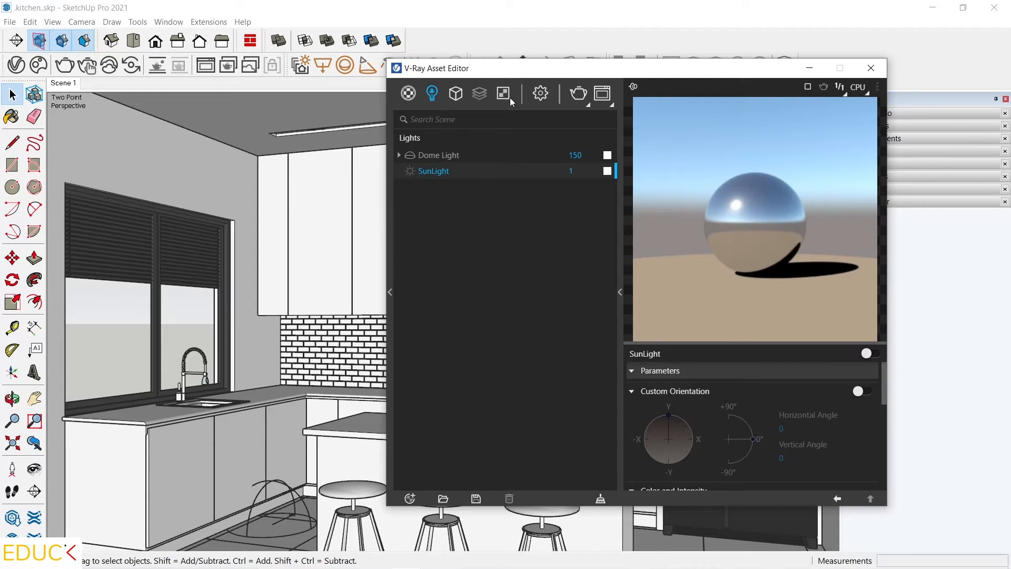
Step: Set the render engine to CUDA in the V-Ray render settings, with progressive rendering enabled
left_click(539, 95)
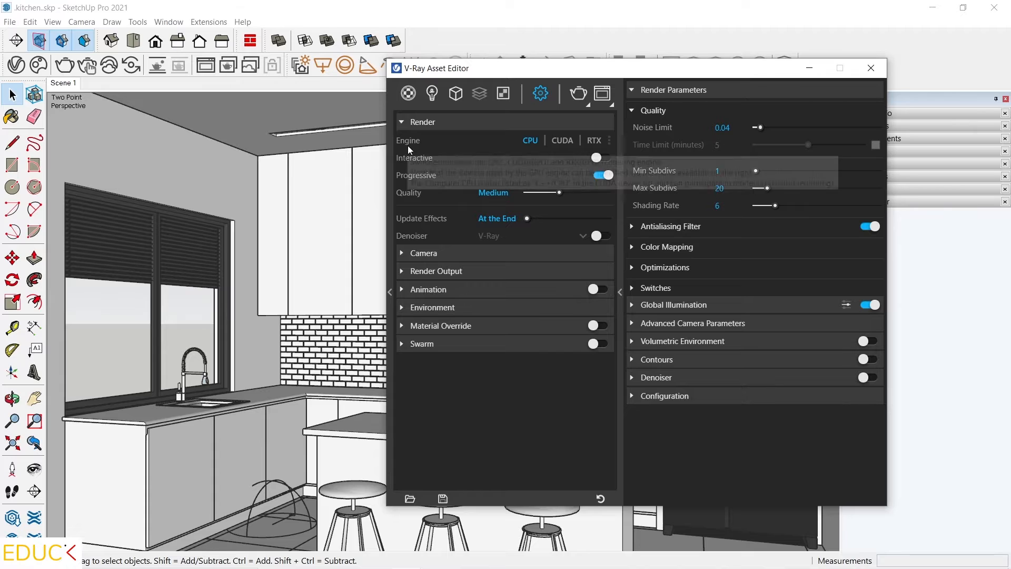
left_click(563, 141)
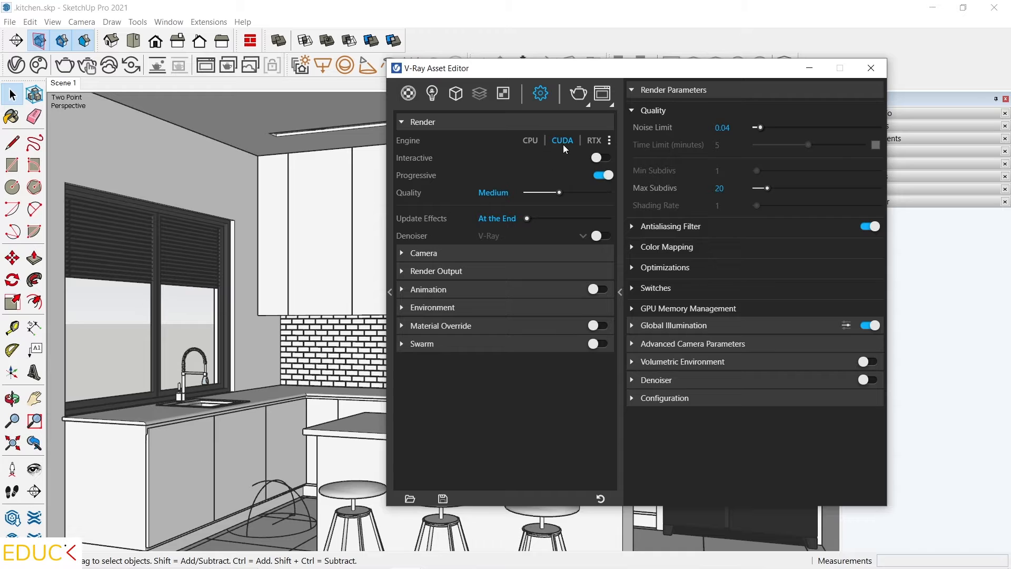
left_click(530, 141)
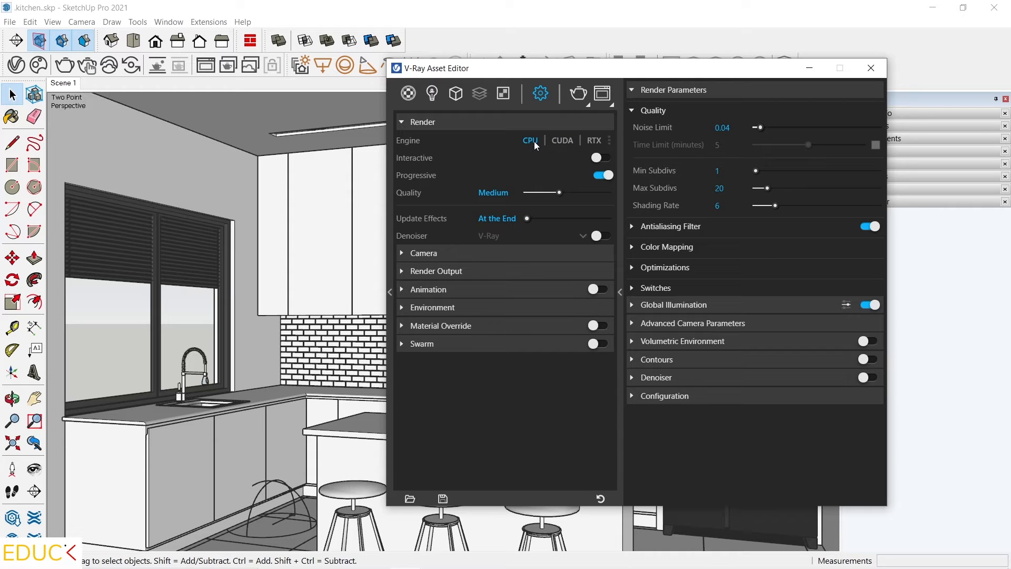
left_click(562, 141)
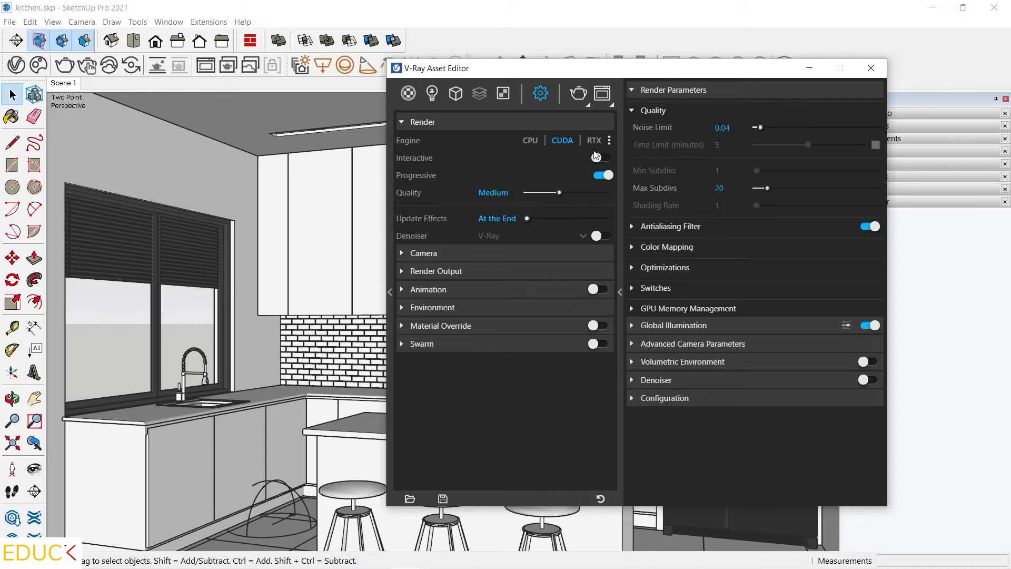
left_click(611, 175)
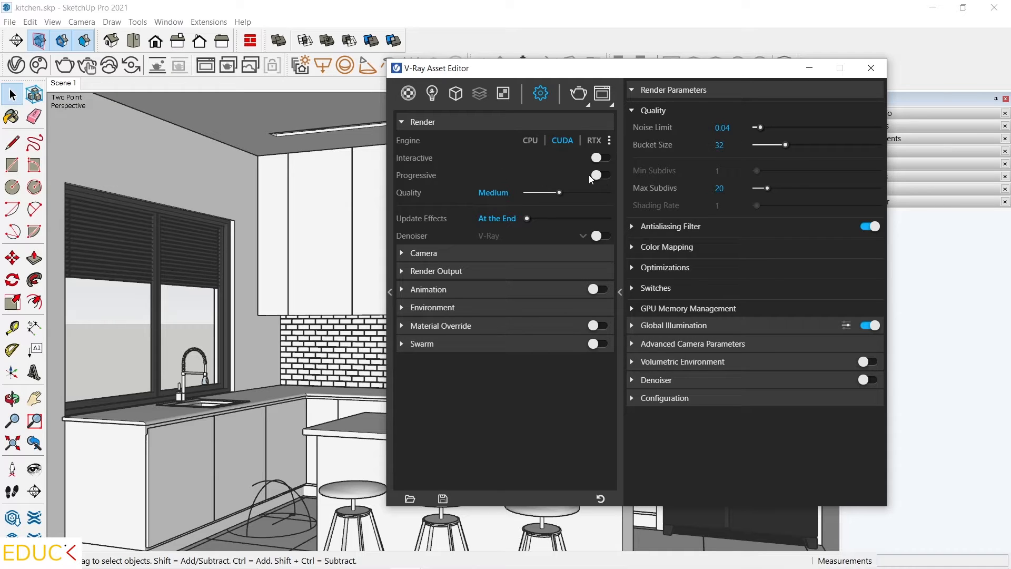
left_click(600, 176)
Step: Set the render quality to Medium and enable the V-Ray denoiser
mouse_move(410, 161)
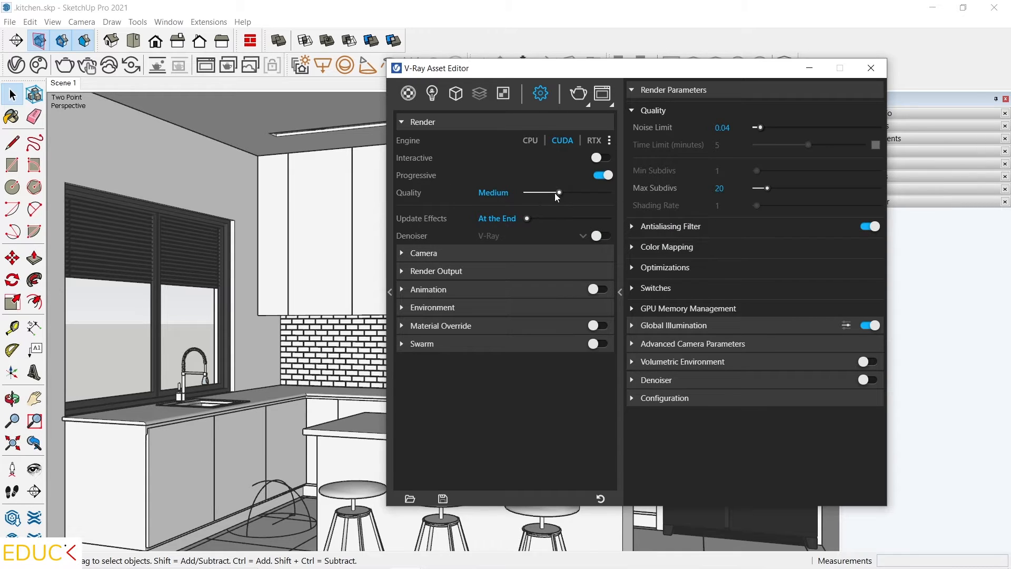
left_click_drag(552, 191, 559, 194)
left_click(603, 236)
Step: Set the exposure value (EV) in the V-Ray camera settings to 11.32
left_click(458, 253)
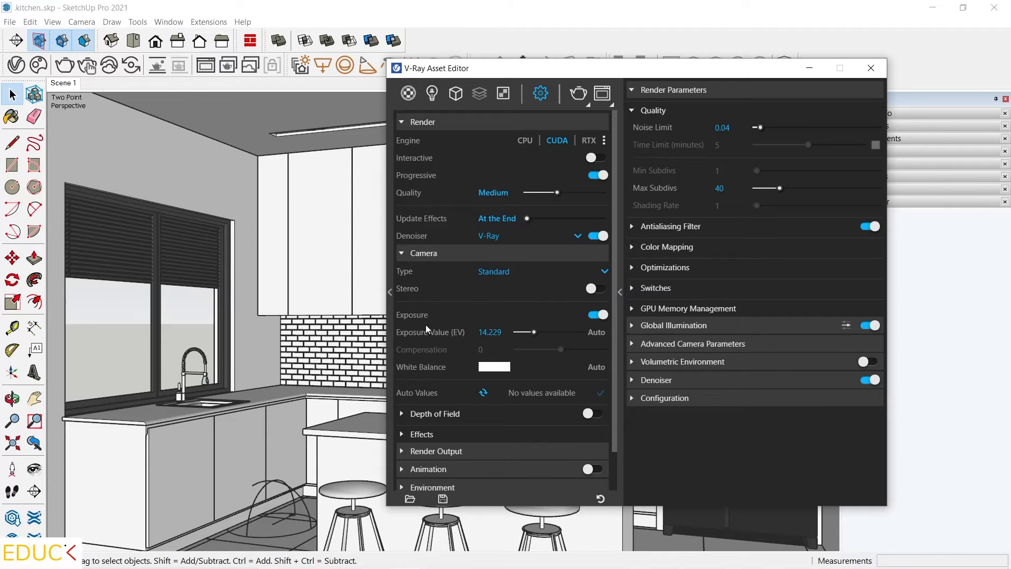
mouse_move(446, 334)
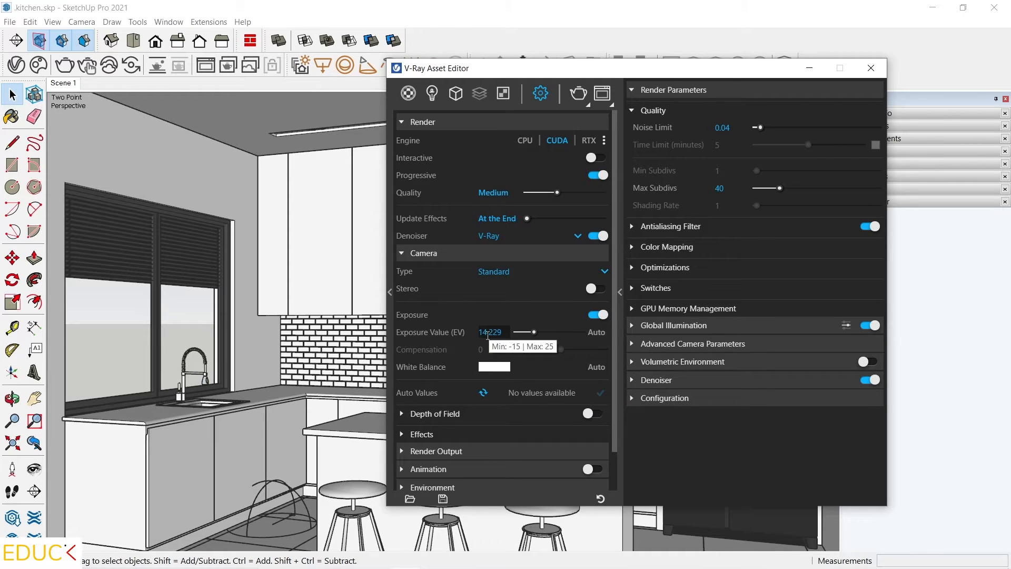
left_click(532, 330)
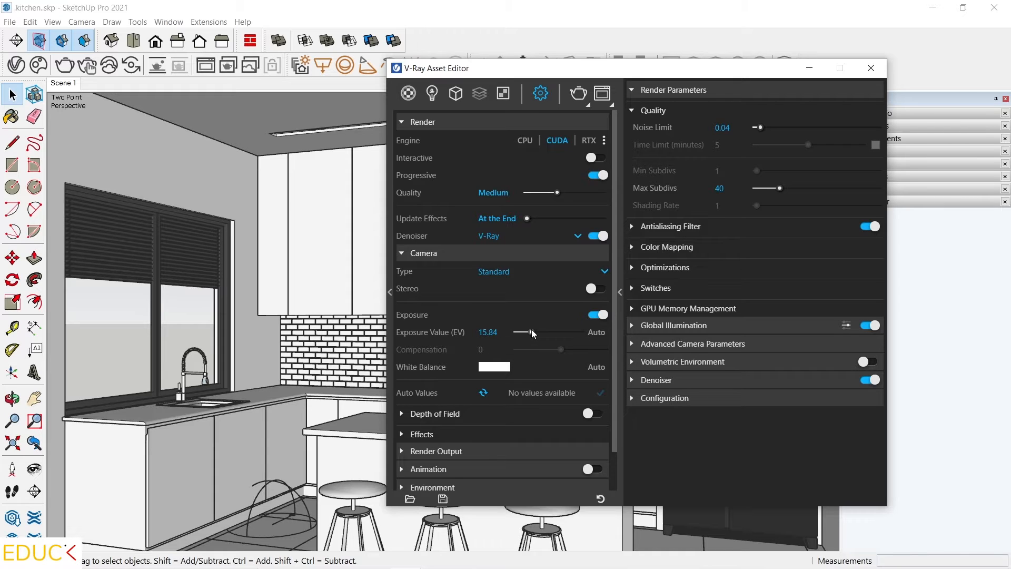
left_click_drag(532, 330, 539, 331)
Step: Enable the safe frame in the render output settings and set the image aspect ratio to 1:1 - Square
scroll(490, 408, "down", 1)
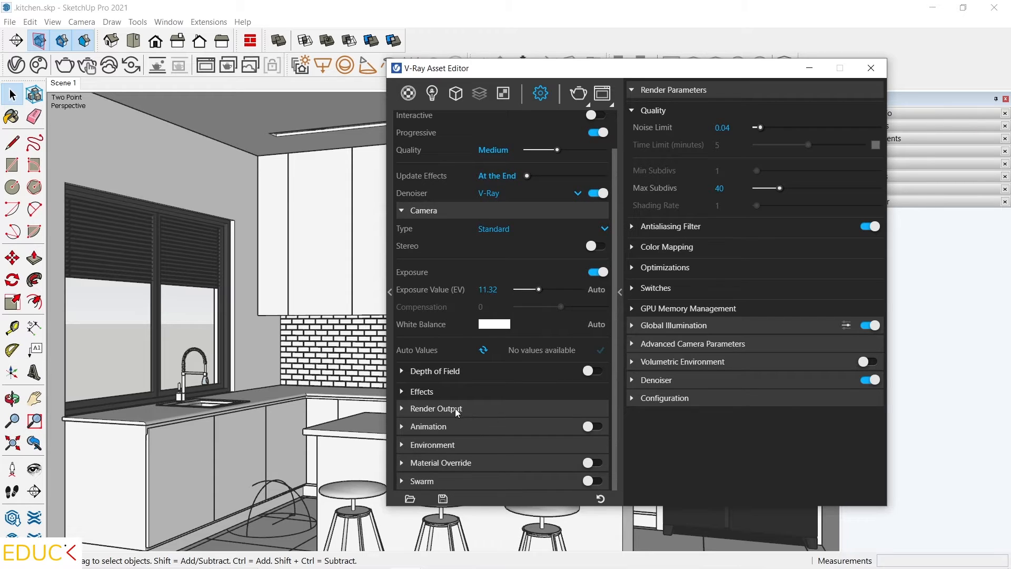
left_click(455, 408)
scroll(480, 400, "down", 2)
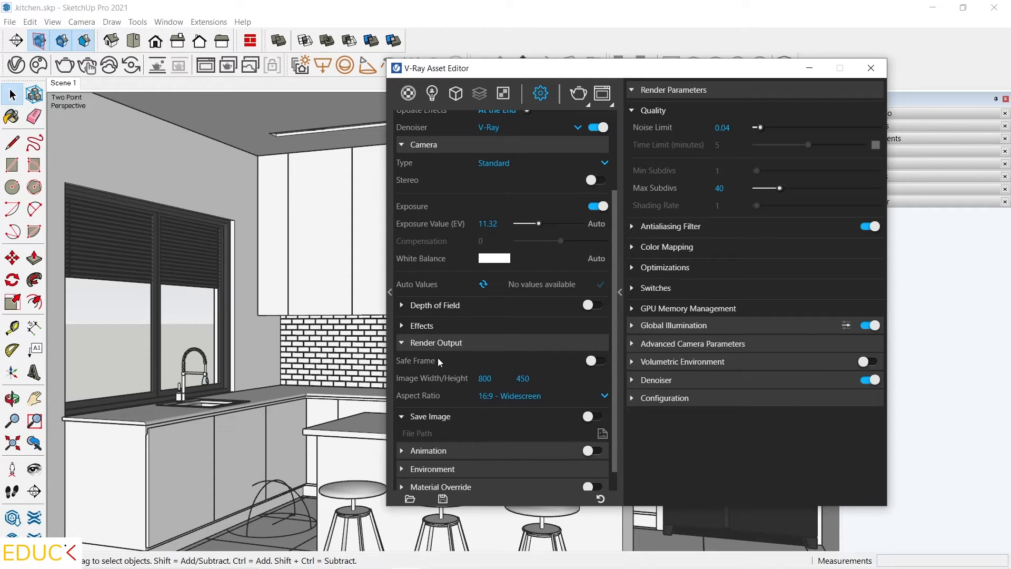
left_click(591, 361)
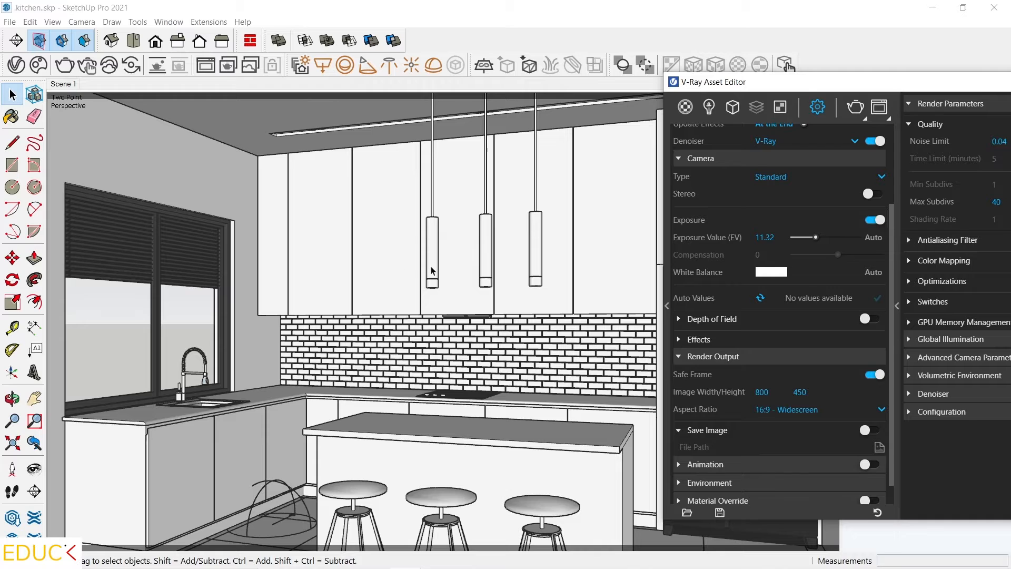
left_click(802, 410)
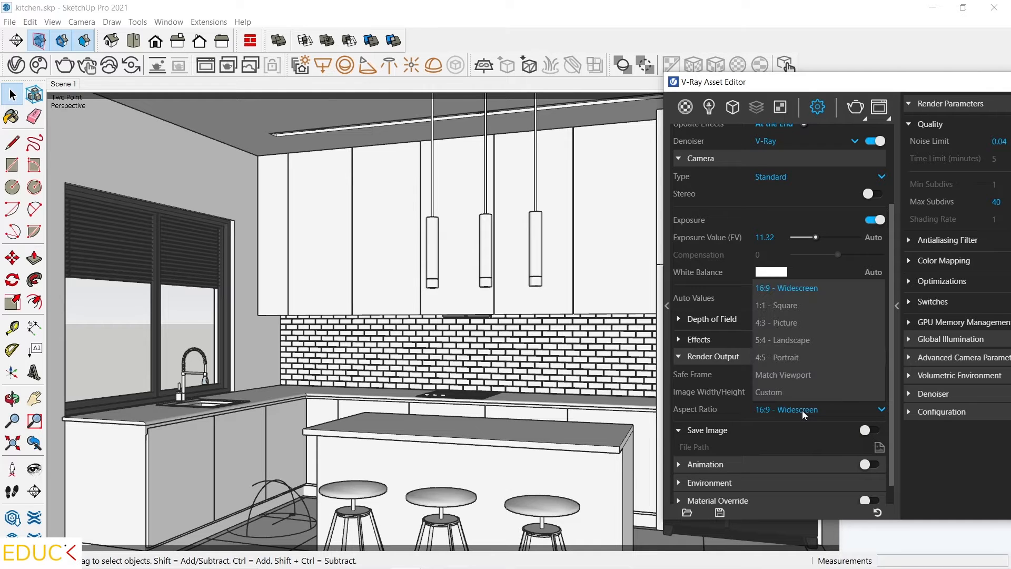
left_click(779, 304)
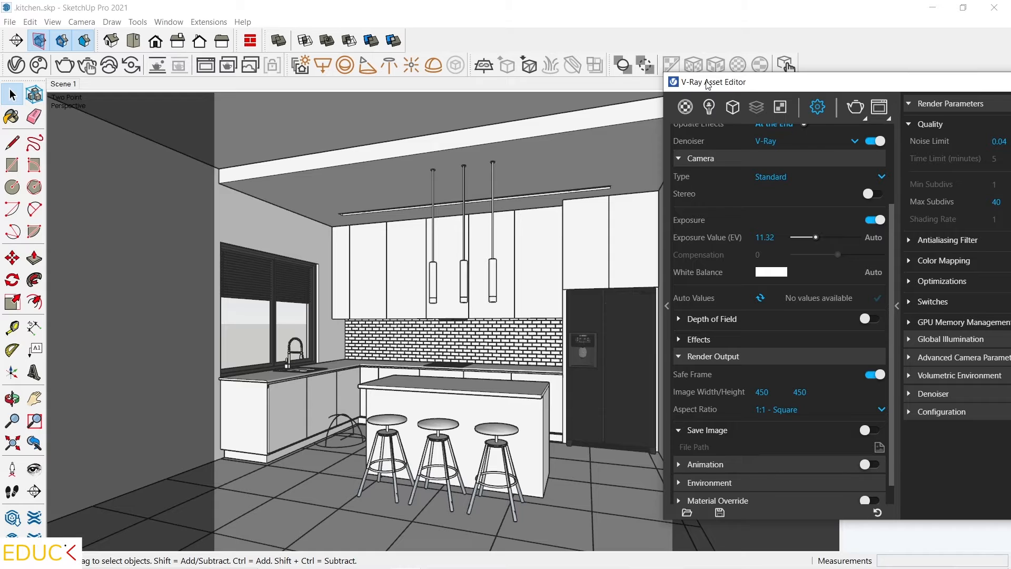
Step: Change the render output's aspect ratio to 16:9 - Widescreen, checking the safe frame in the kitchen view
left_click_drag(708, 85, 786, 123)
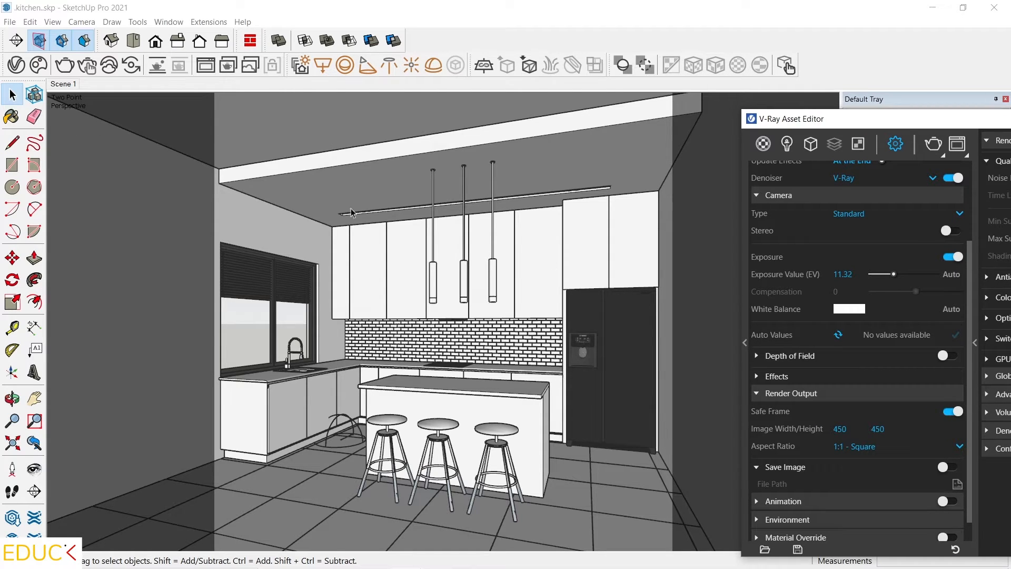
left_click_drag(781, 120, 704, 90)
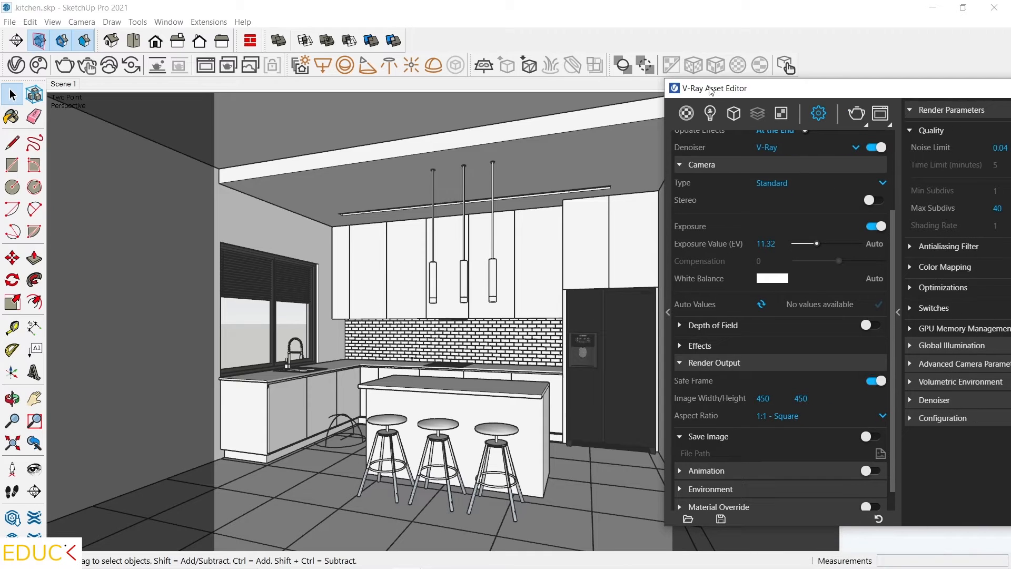
left_click(778, 417)
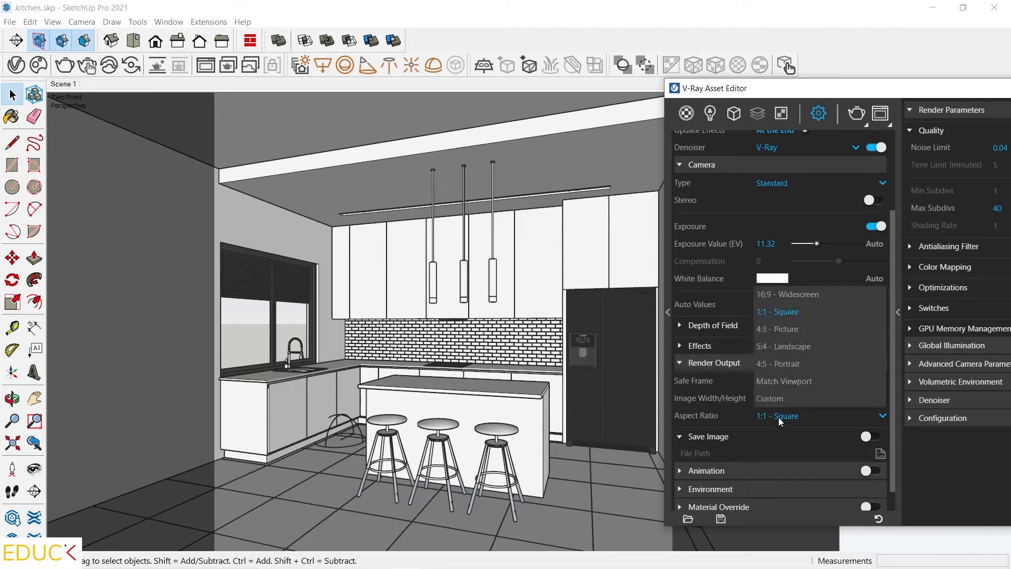
left_click(784, 299)
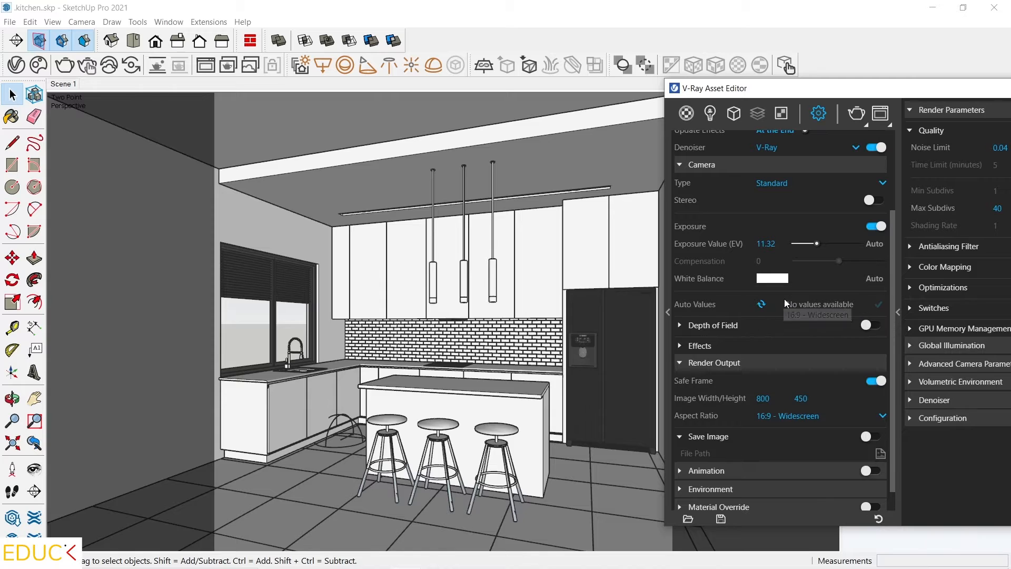
Step: Collapse the Camera, Render and Render Output settings, and enable Material Override for the scene
left_click(549, 138)
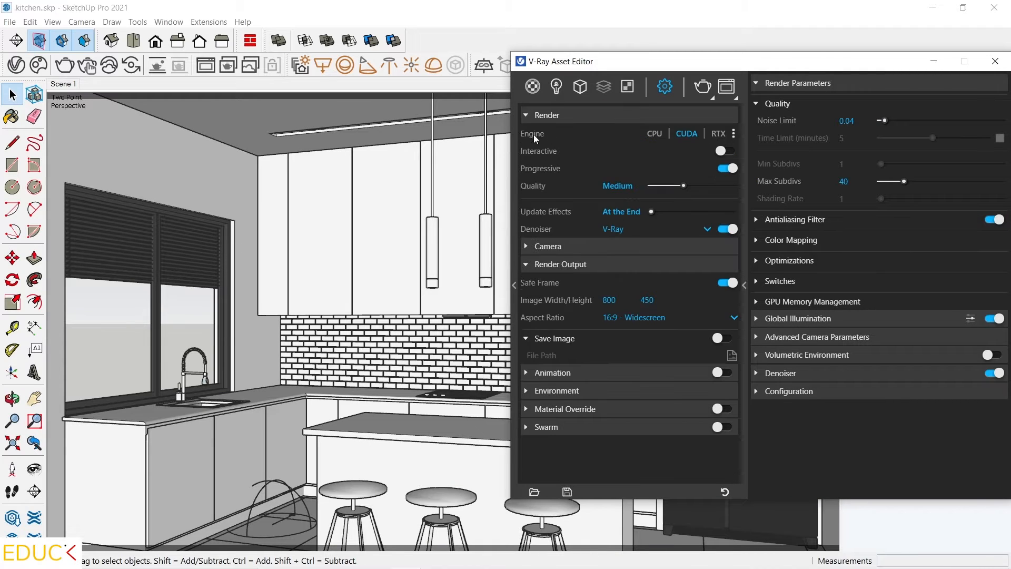
left_click(536, 117)
left_click(539, 152)
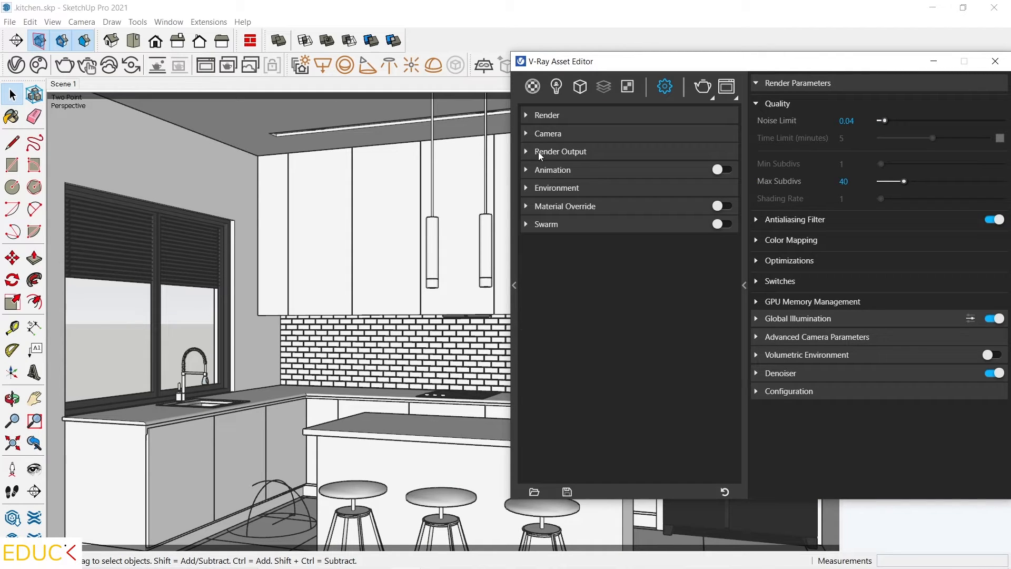
left_click(548, 210)
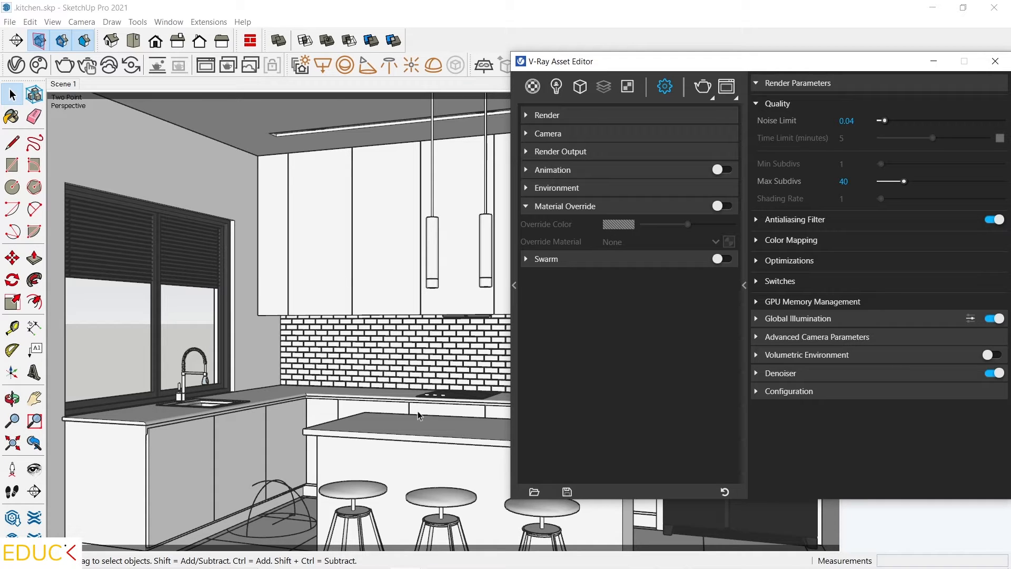
left_click(723, 207)
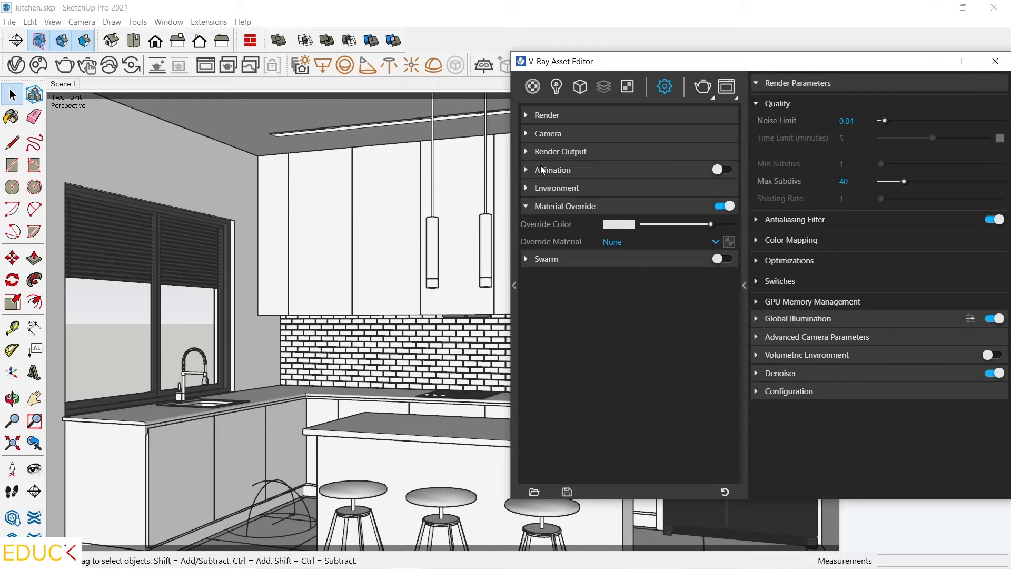
Step: Check the 800 × 450 output size, render the kitchen with the material override, and return to the model
left_click(549, 151)
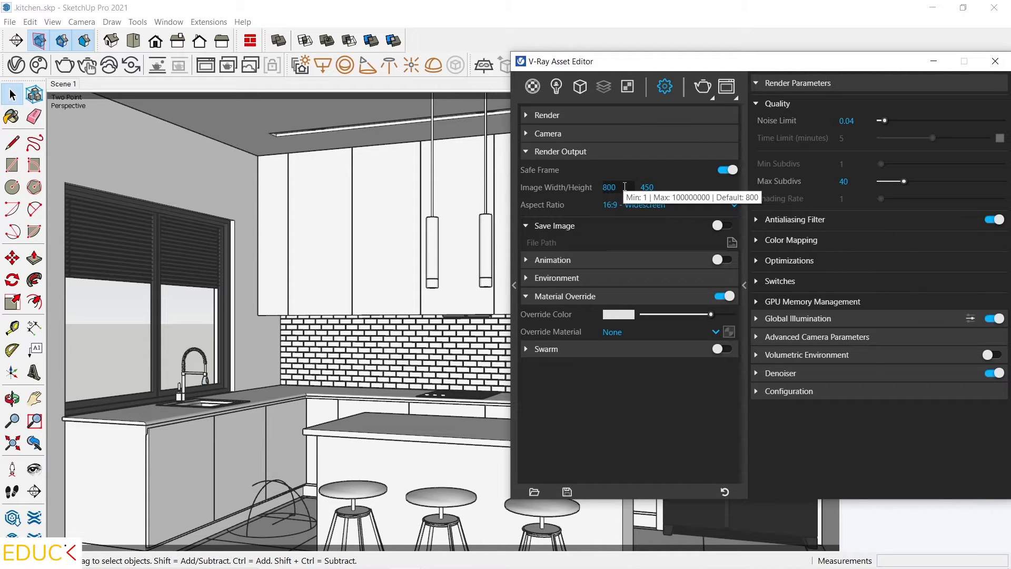
left_click(702, 86)
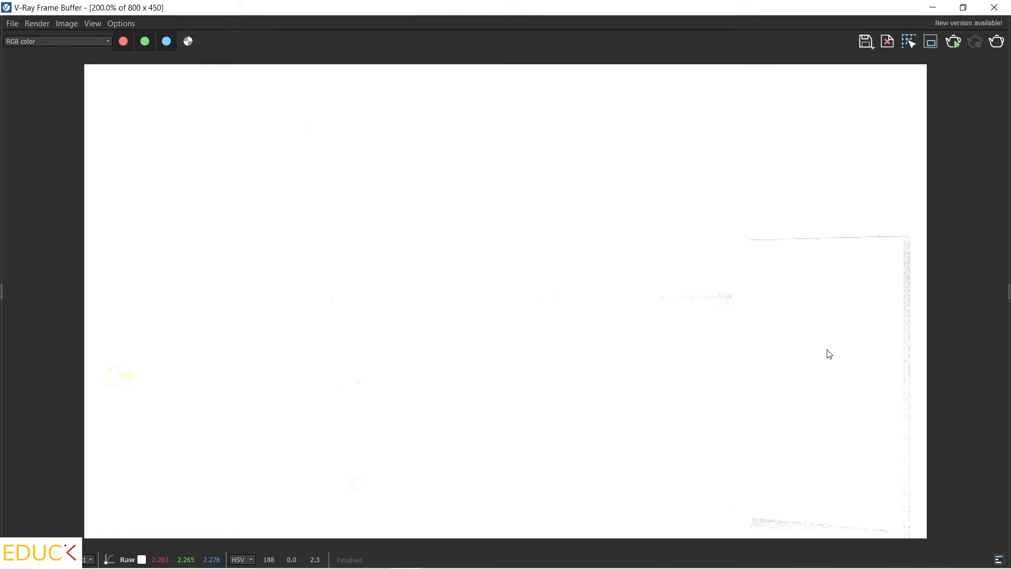
scroll(827, 351, "down", 1)
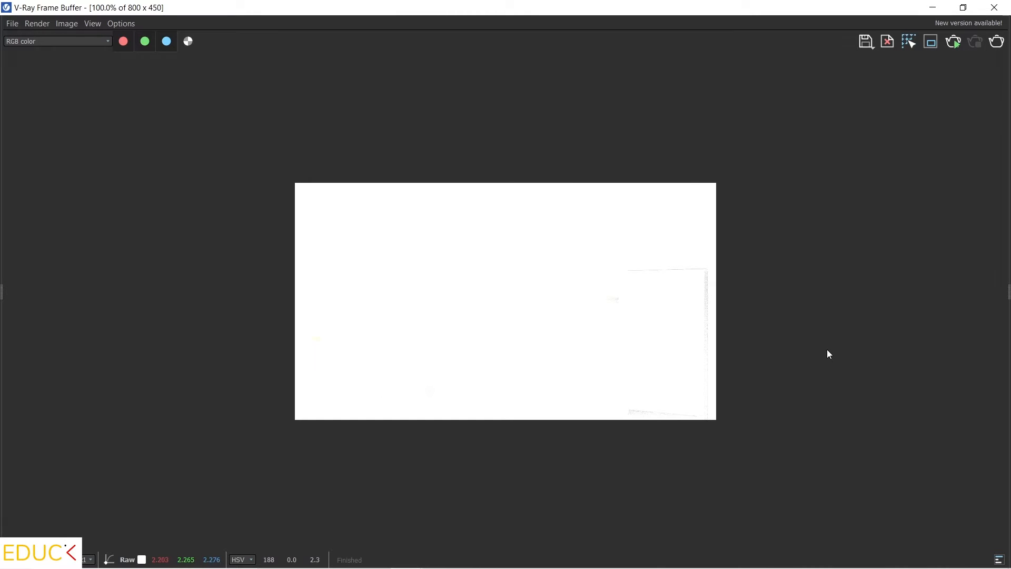
left_click(932, 10)
left_click(935, 61)
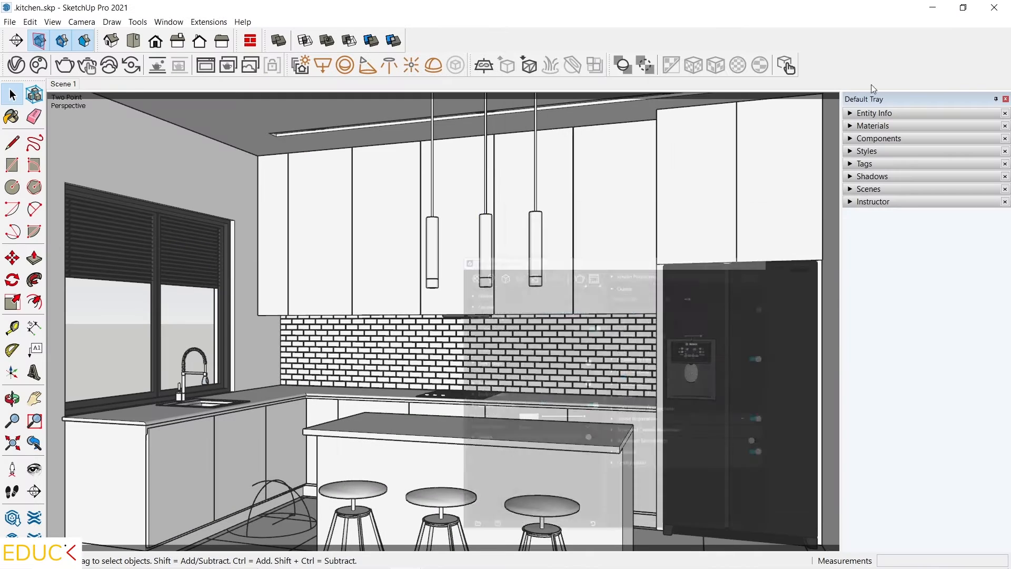
Step: In the section plane's V-Ray clipper options, disable Affect Light and enable Camera Rays Only
scroll(508, 369, "down", 5)
scroll(508, 369, "down", 4)
middle_click_drag(558, 363, 441, 268)
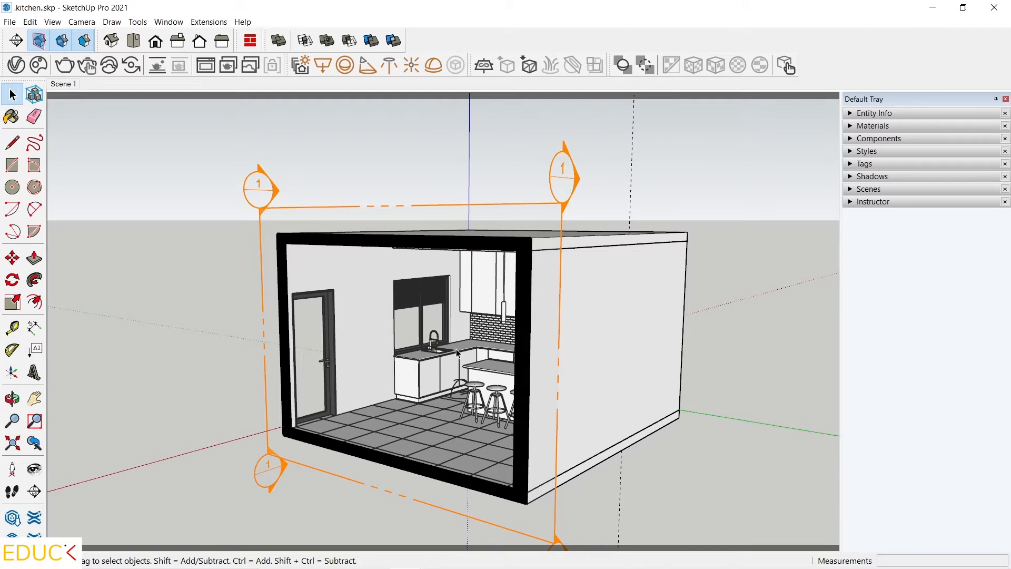
middle_click_drag(457, 353, 218, 427)
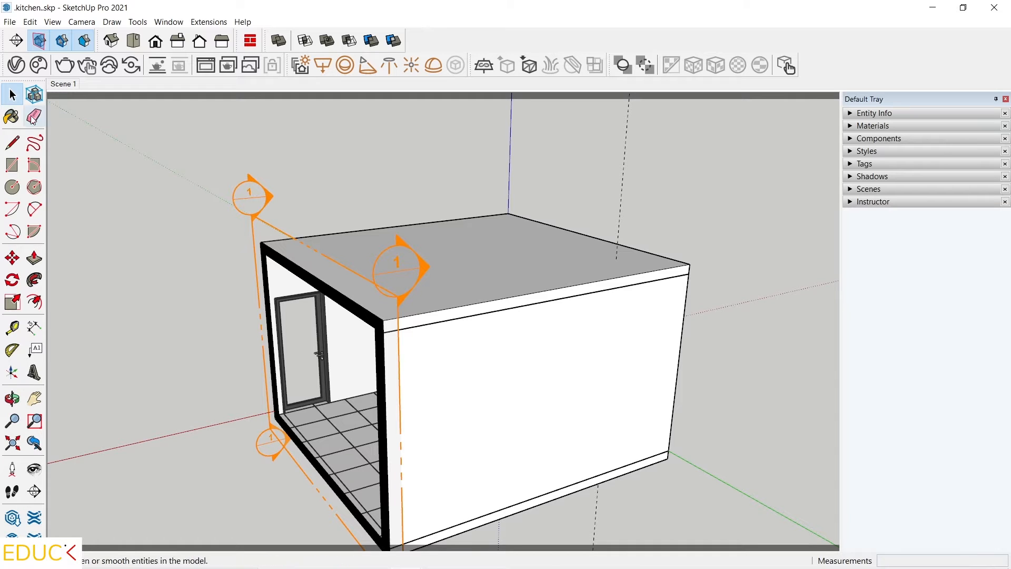
left_click(16, 65)
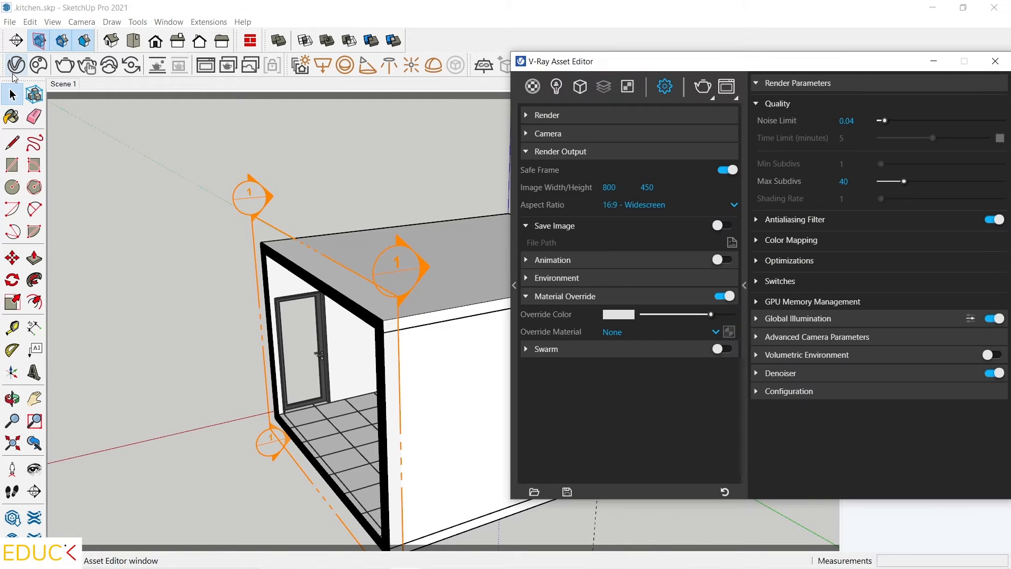
left_click(580, 87)
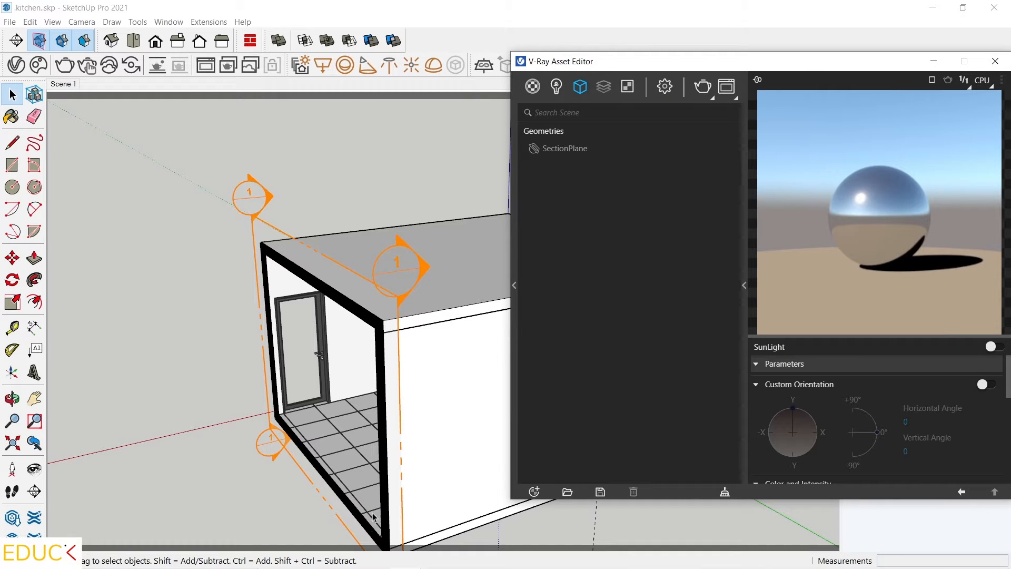
left_click(554, 149)
left_click_drag(621, 63, 451, 64)
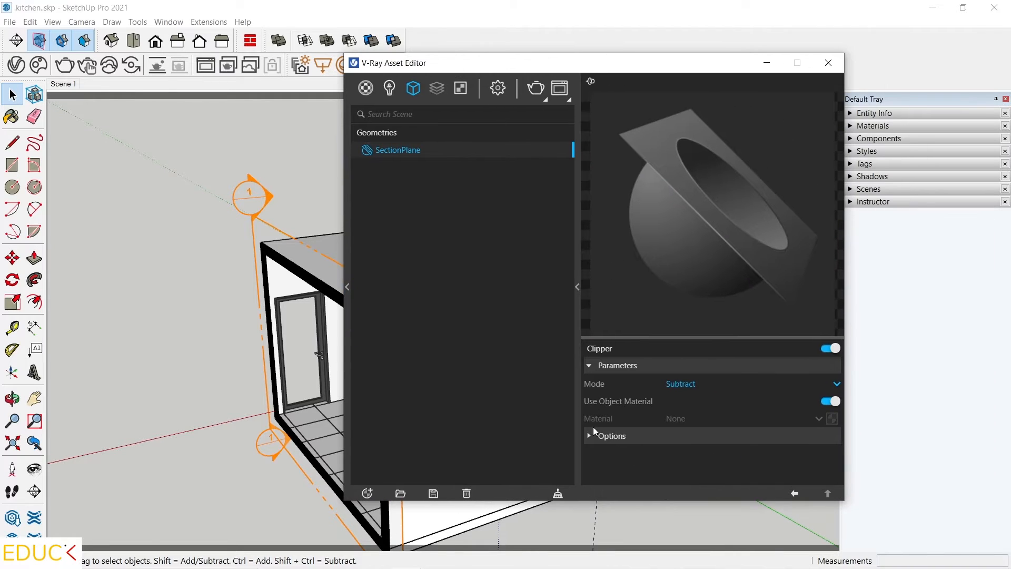
left_click(612, 436)
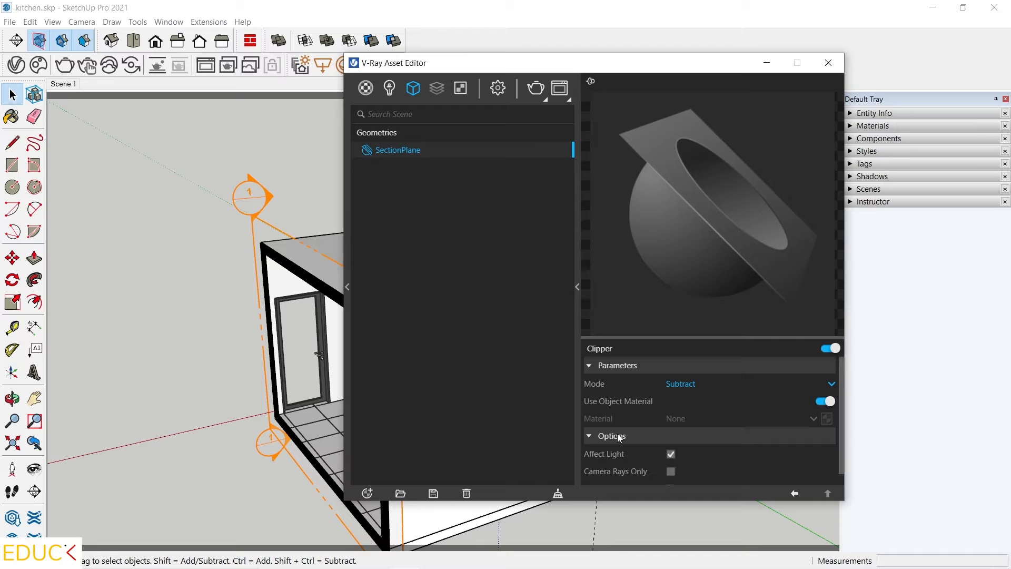
scroll(735, 448, "down", 2)
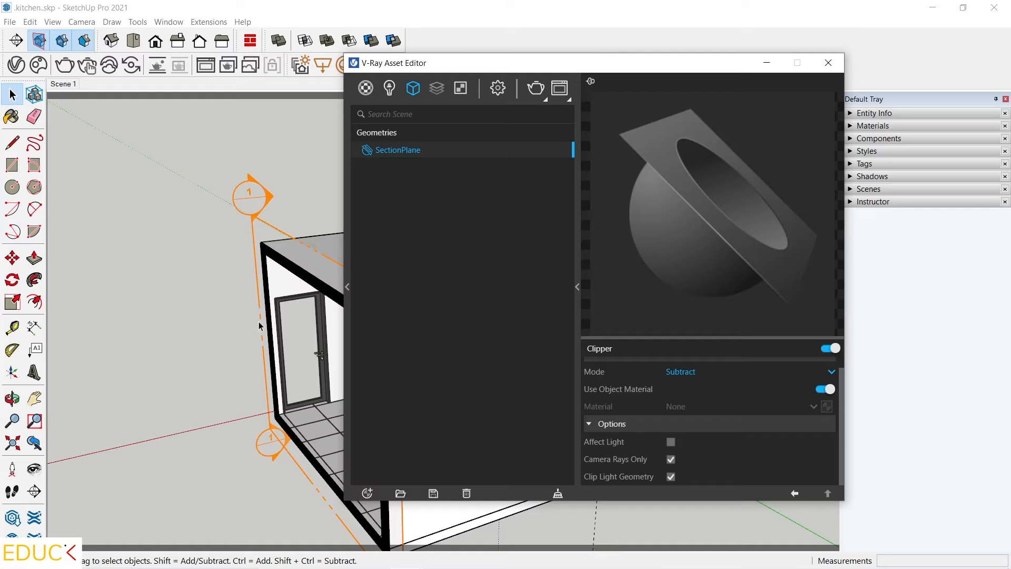
left_click(828, 63)
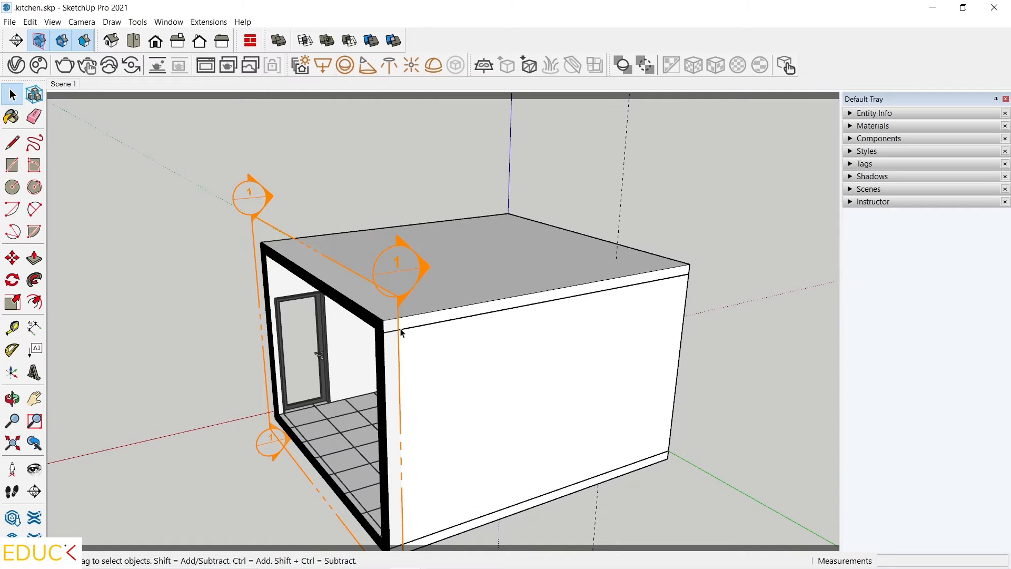
Step: Return to the saved Scene 1 view and render the kitchen again
left_click(61, 85)
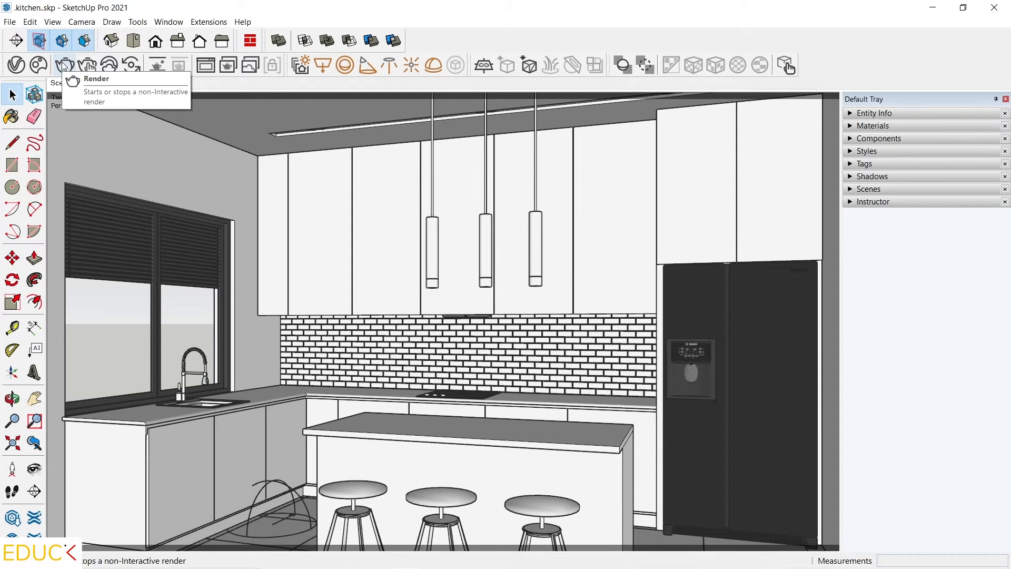
left_click(64, 66)
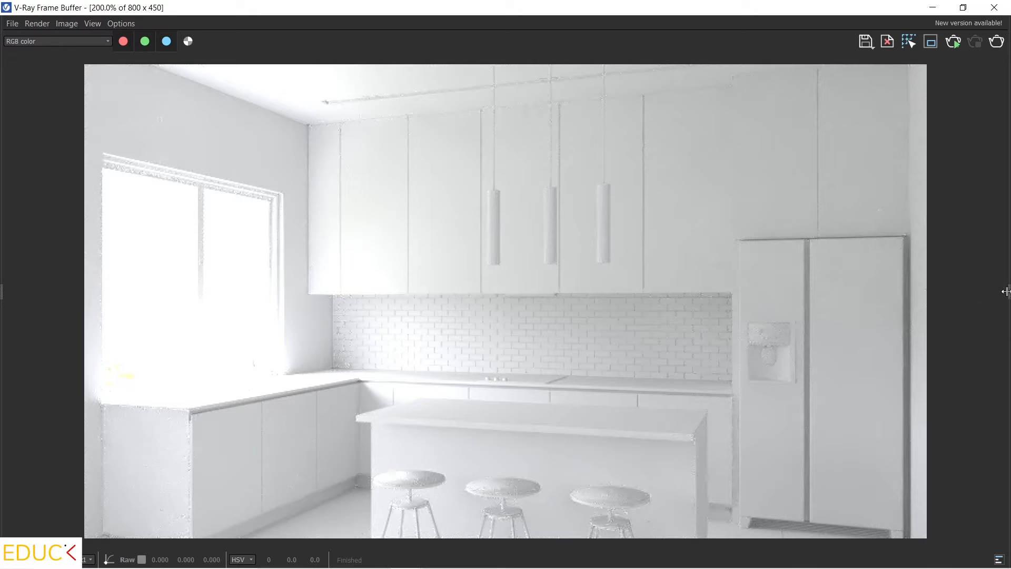
Step: Add an Exposure layer to the render with exposure 0.043, highlight burn 0.096 and contrast 0.078
left_click_drag(986, 286, 824, 286)
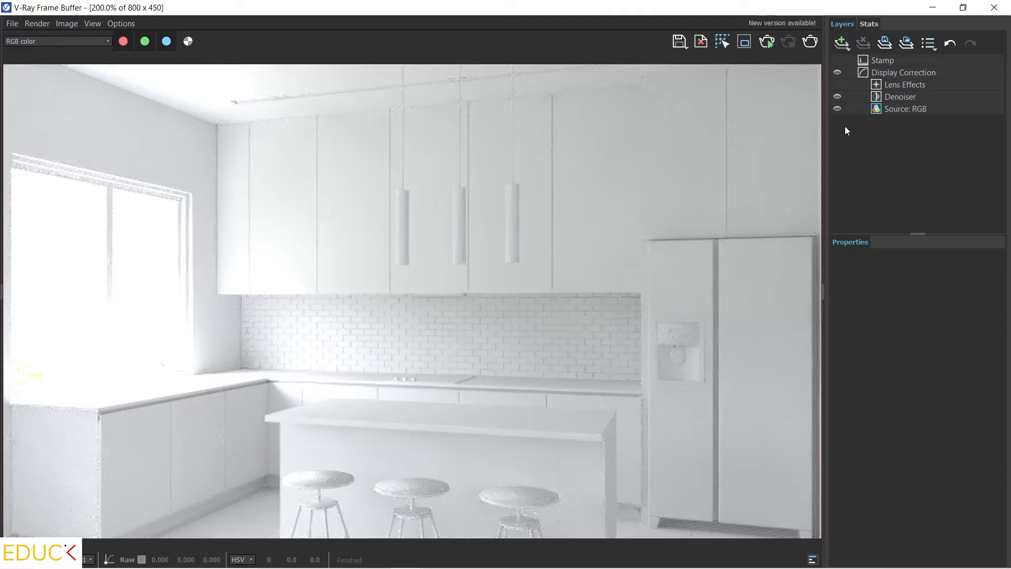
left_click(841, 42)
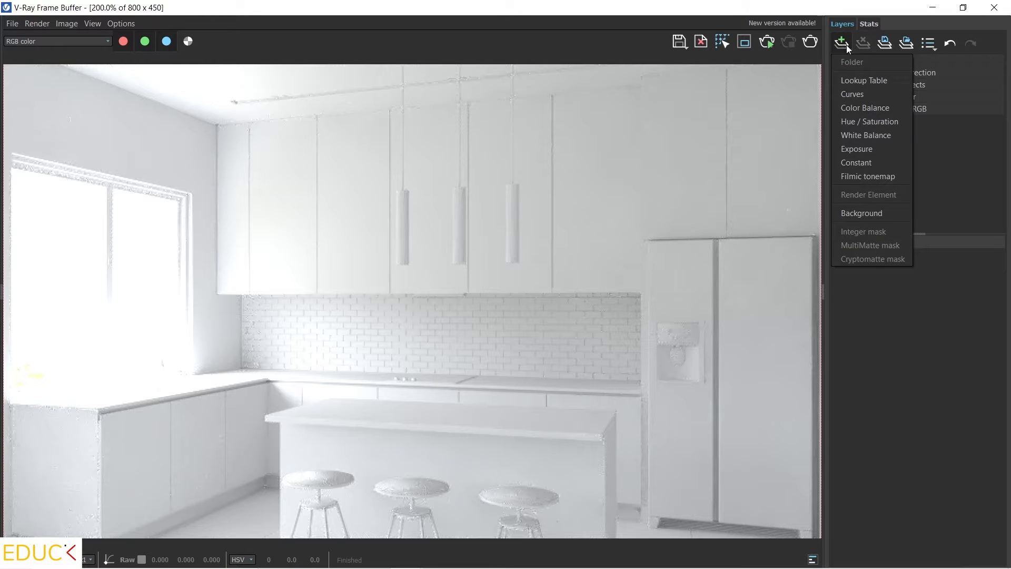
left_click(877, 145)
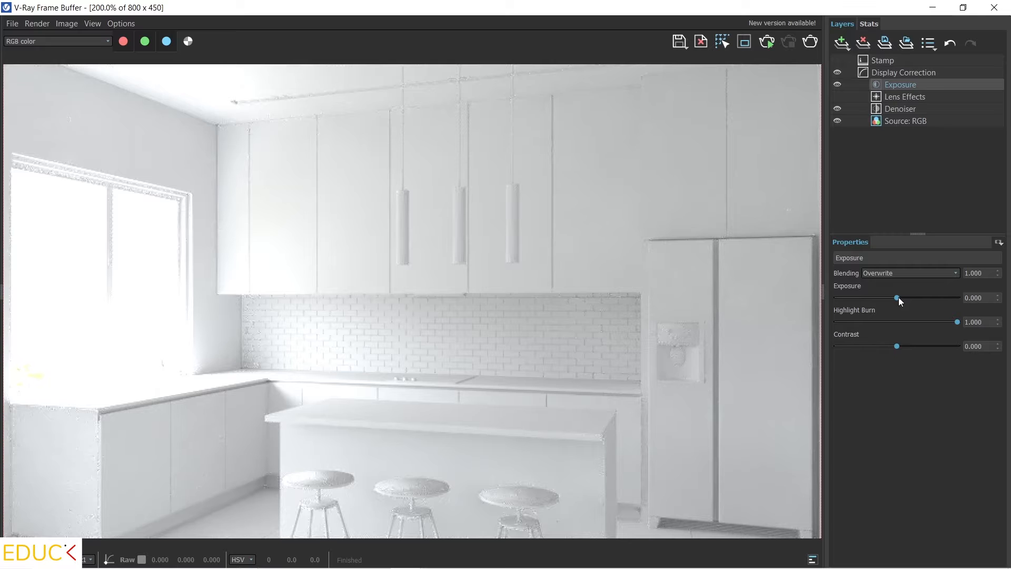
left_click_drag(899, 297, 898, 298)
left_click_drag(957, 322, 852, 320)
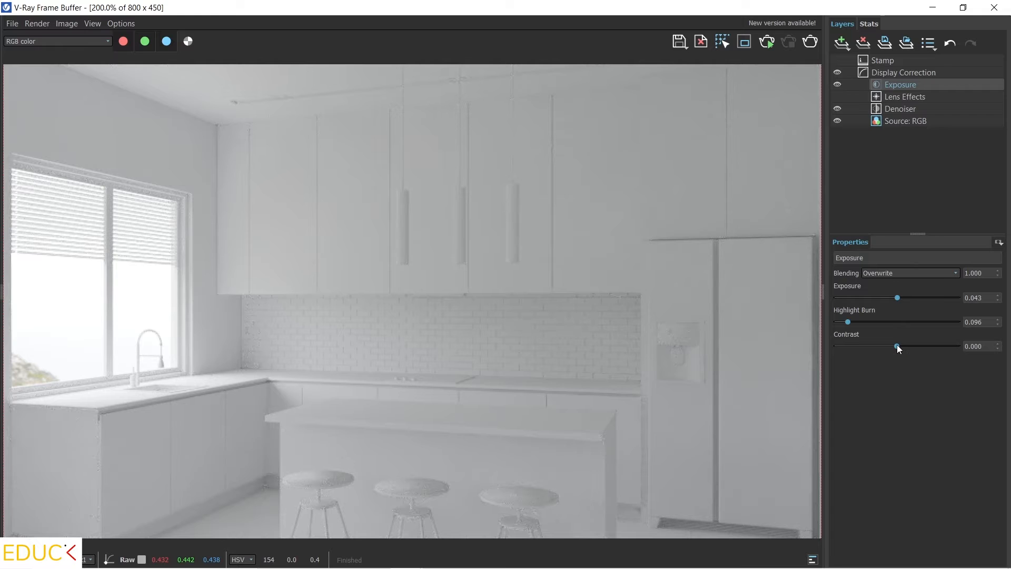
left_click_drag(898, 346, 902, 346)
scroll(690, 304, "down", 1)
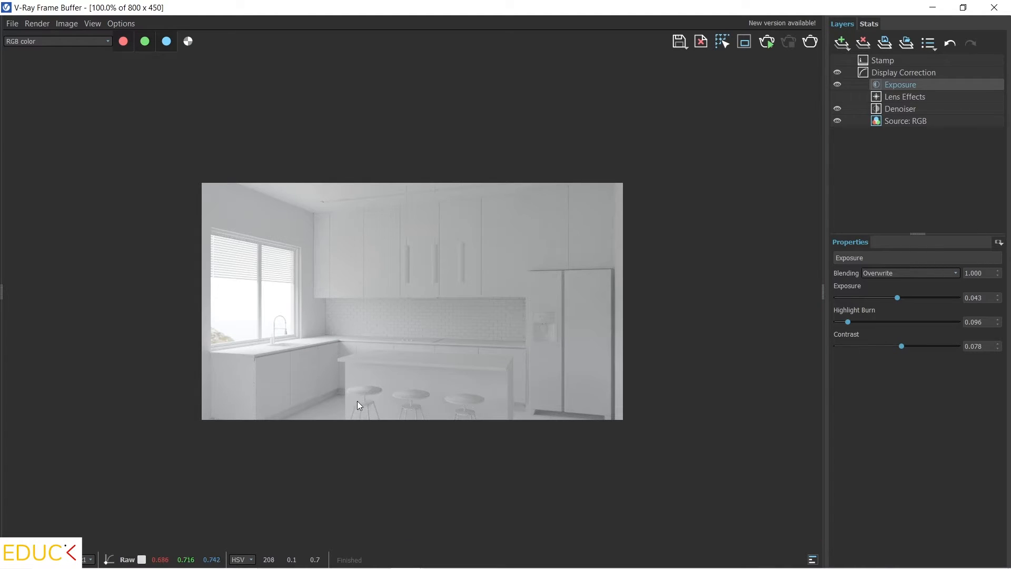
scroll(356, 402, "up", 1)
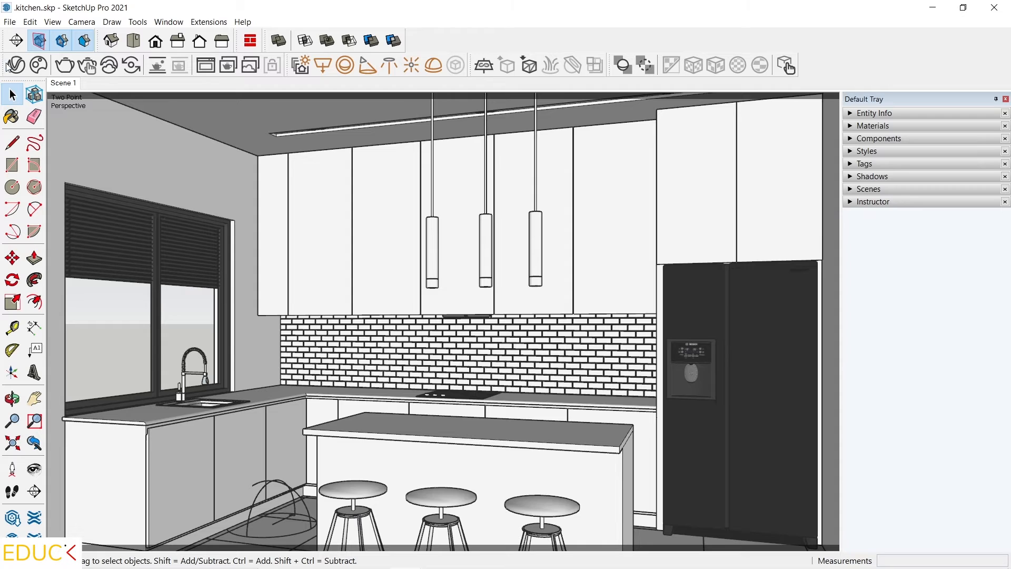
Step: Add a Light Mix render element grouped by individual lights and render the kitchen with it
left_click(16, 64)
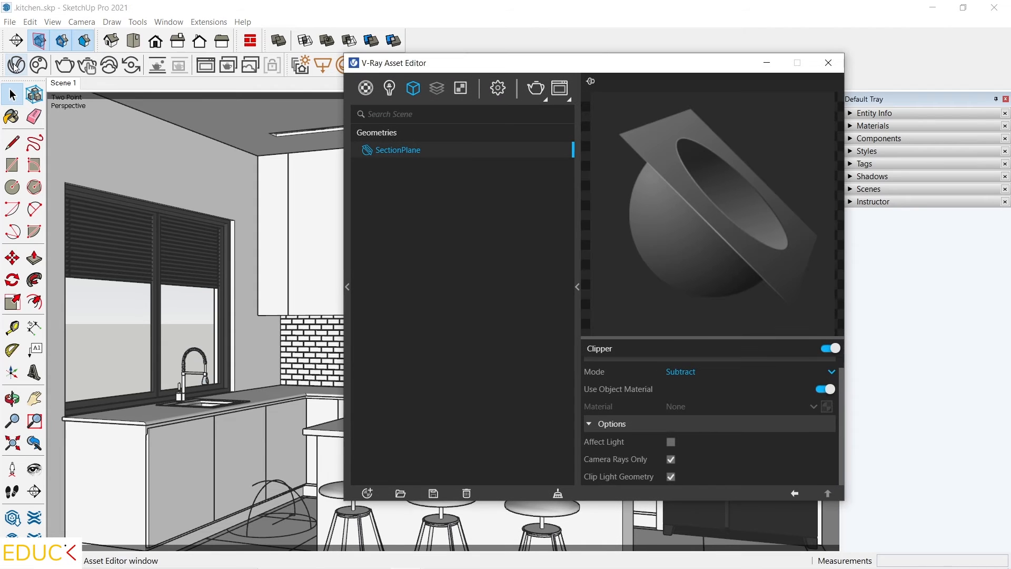
right_click(441, 90)
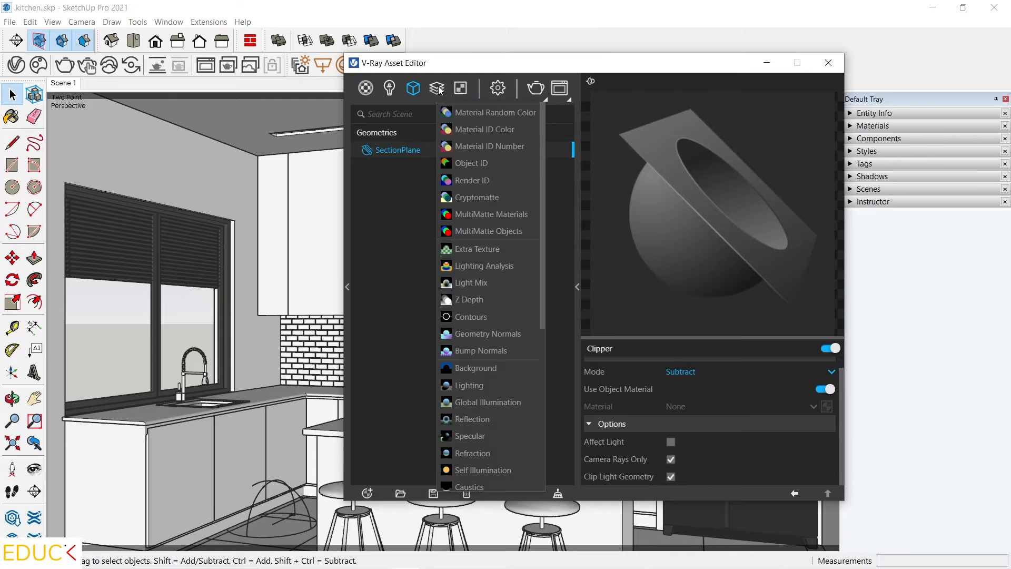
left_click(474, 284)
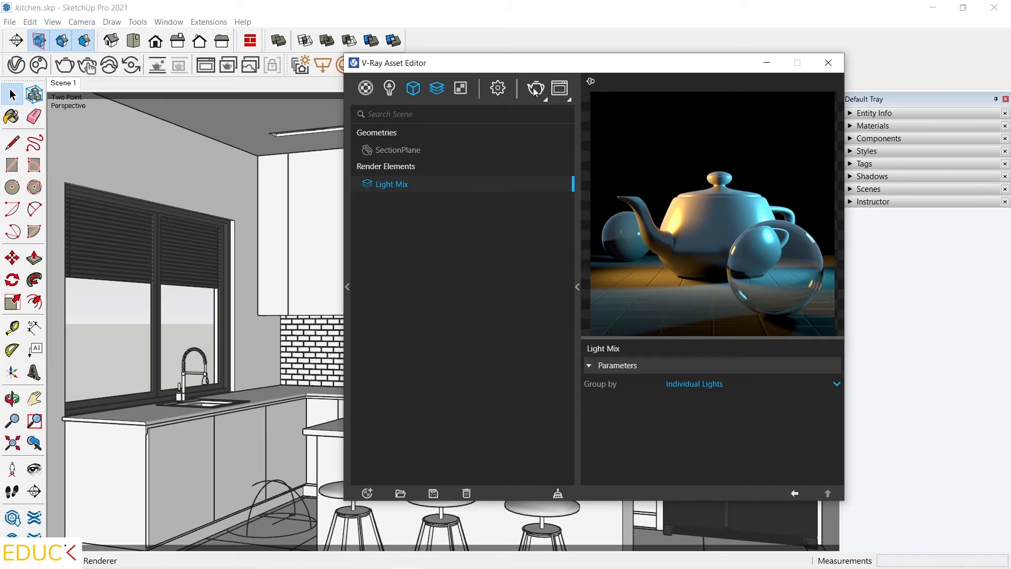
left_click(535, 91)
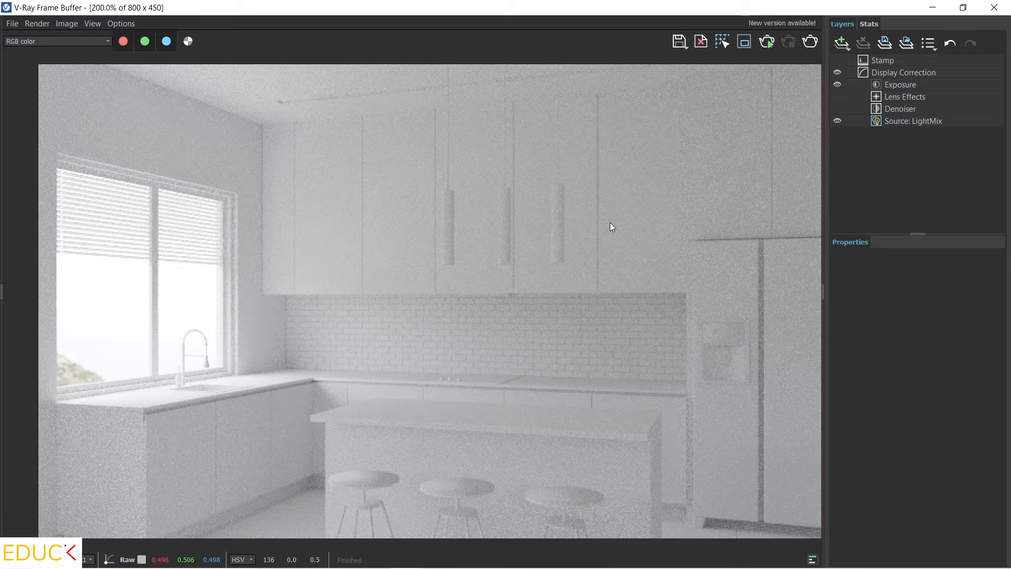
Step: Open the LightMix source layer's properties and switch Dome Light 0 off and on again to check its contribution
left_click(903, 124)
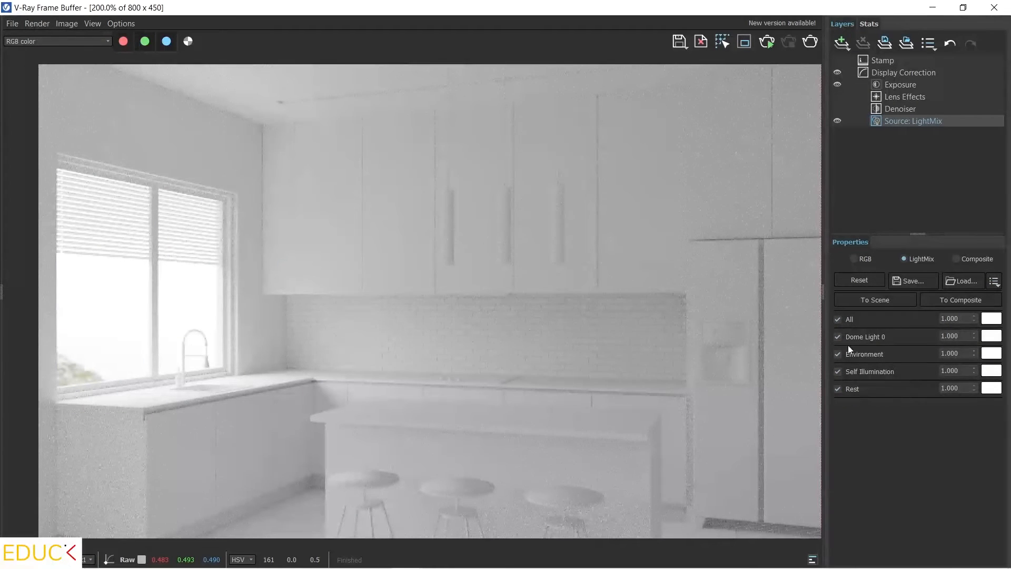
left_click(838, 336)
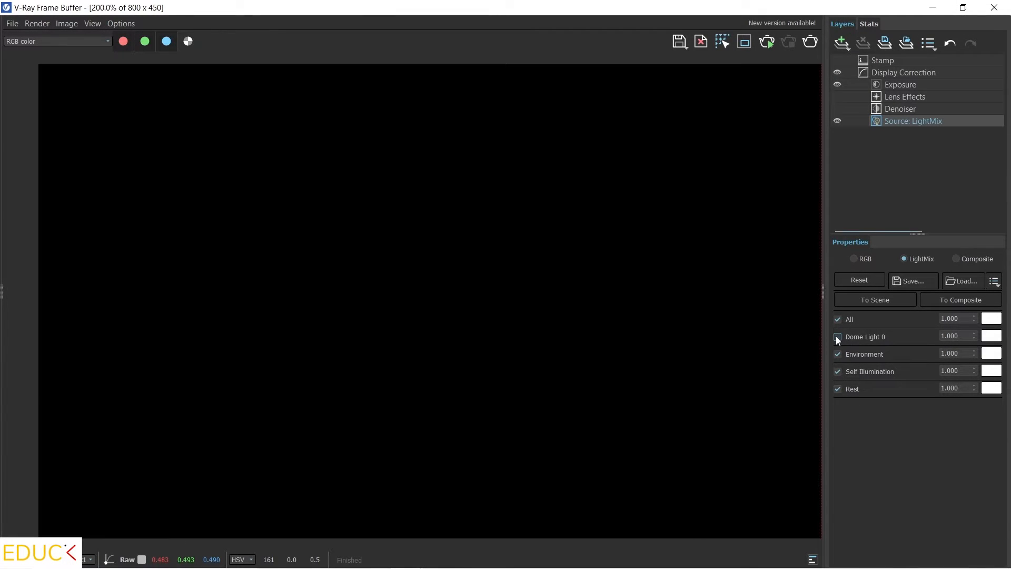
left_click(837, 336)
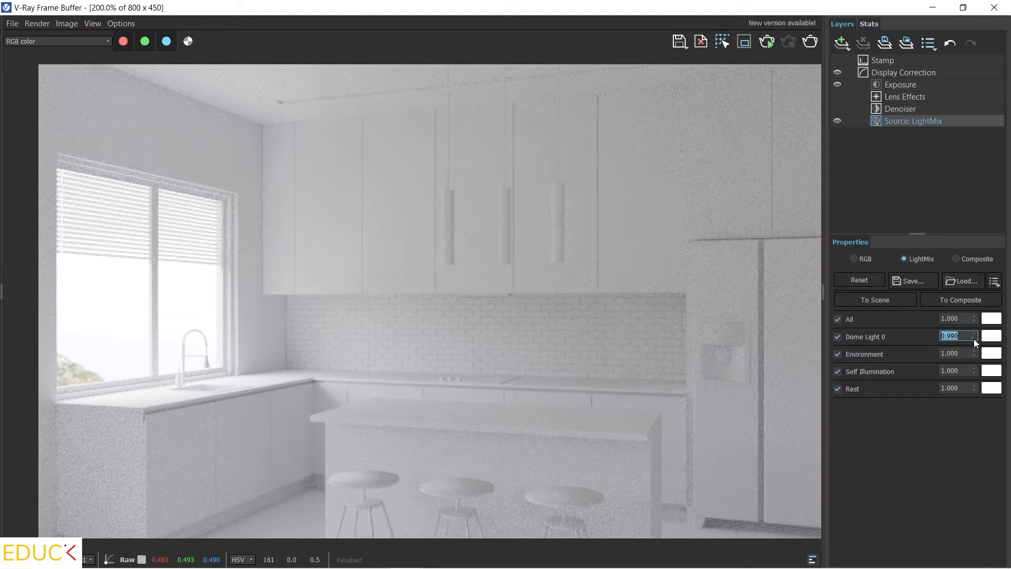
Step: Test the Light Mix by varying Dome Light 0's intensity and switching Rest, Environment and Self Illumination off and on
left_click_drag(974, 339, 957, 458)
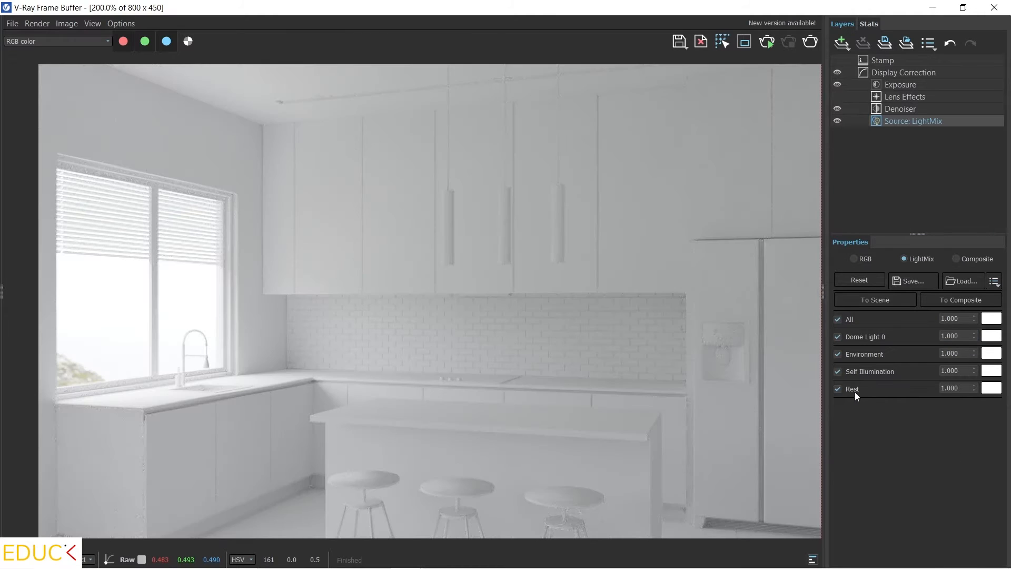
left_click(840, 389)
left_click(839, 390)
left_click(838, 357)
left_click(838, 372)
left_click(839, 387)
left_click(839, 388)
left_click(838, 371)
left_click(836, 354)
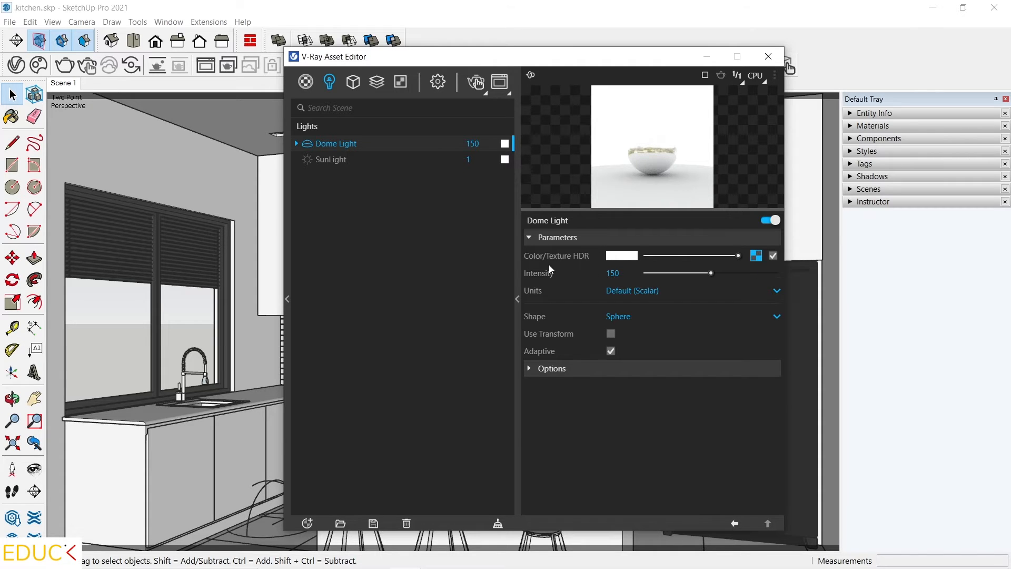
Step: Rotate the Dome Light's HDR texture horizontally to 92.1 and render the kitchen
left_click(757, 256)
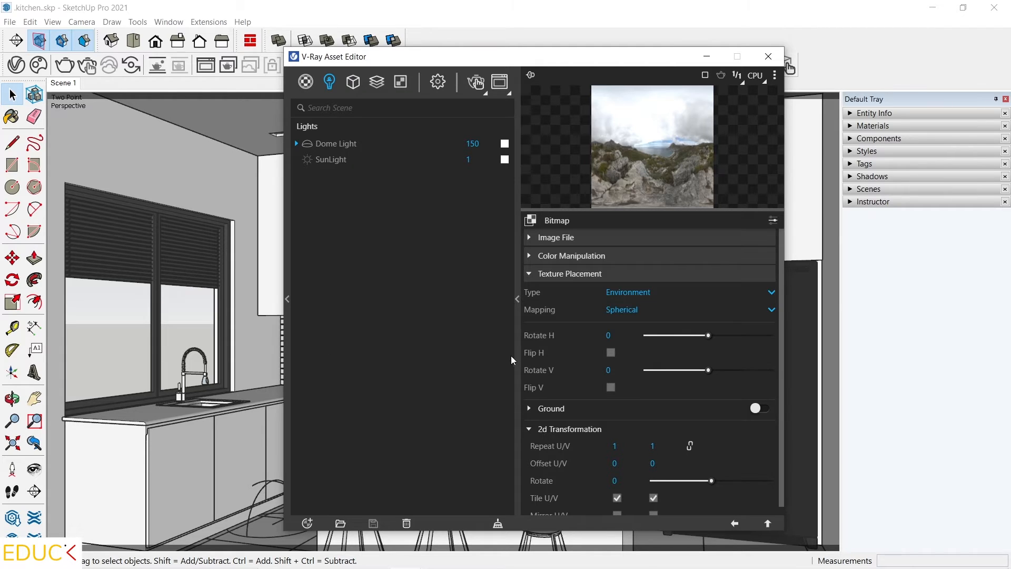
left_click_drag(709, 335, 725, 335)
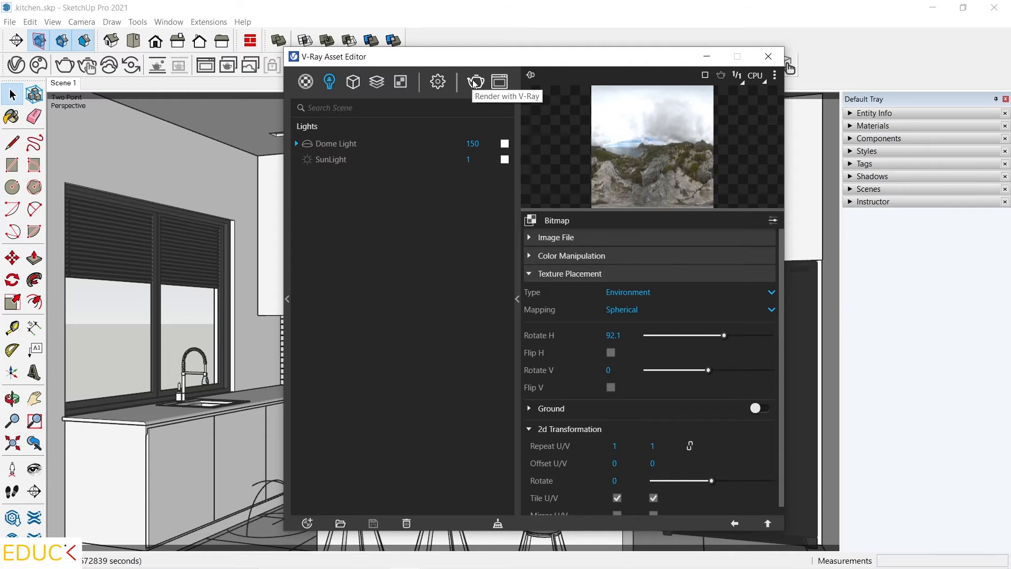
left_click(476, 82)
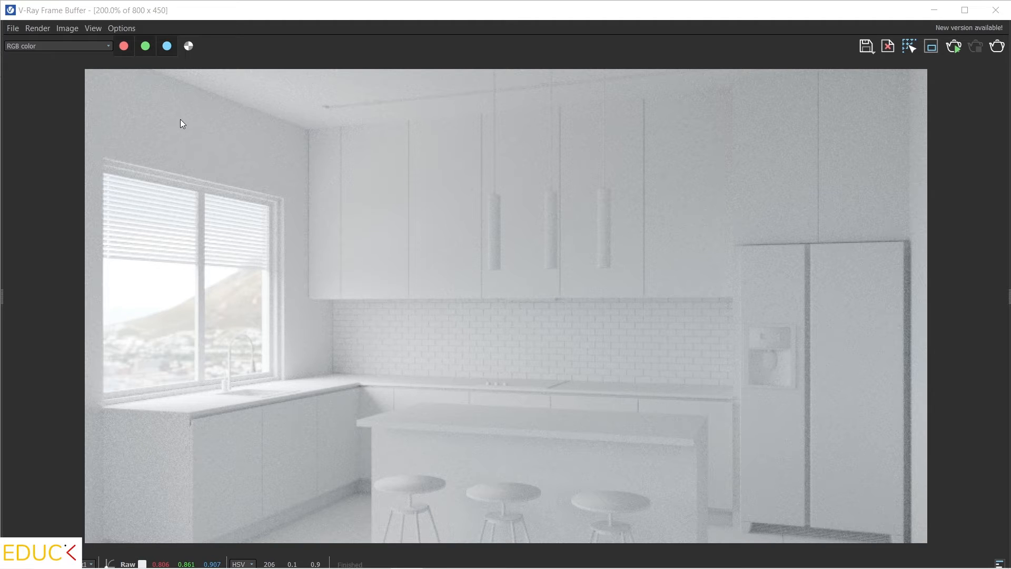
Step: Review the frame buffer's History settings, including auto save and disk size, without changing them
left_click(113, 26)
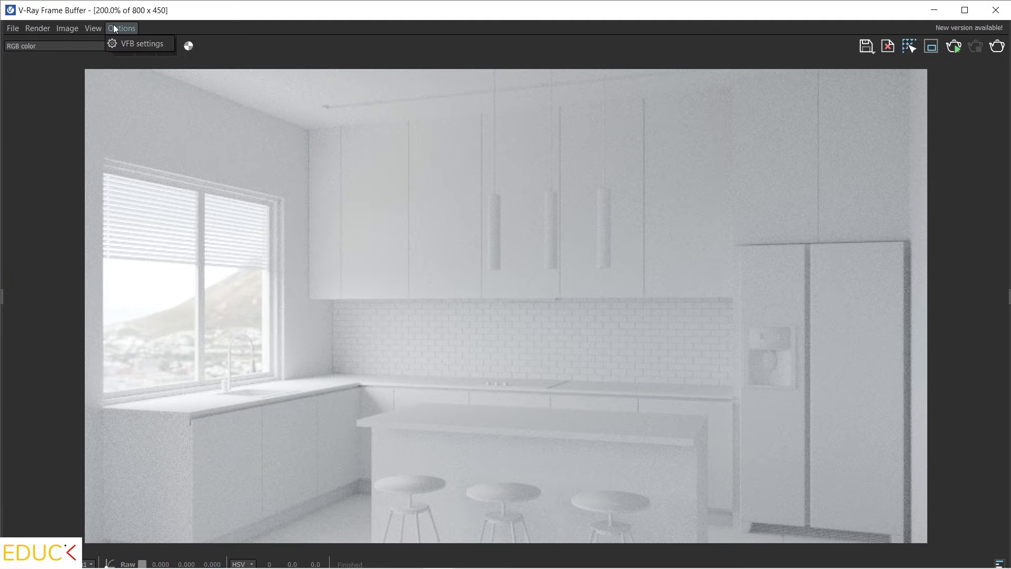
left_click(144, 45)
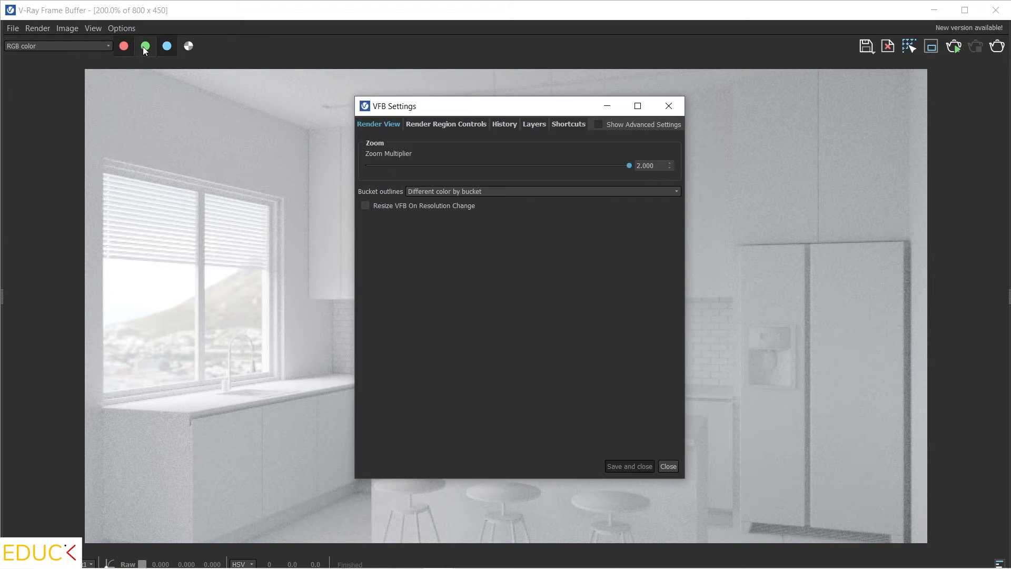
left_click(510, 124)
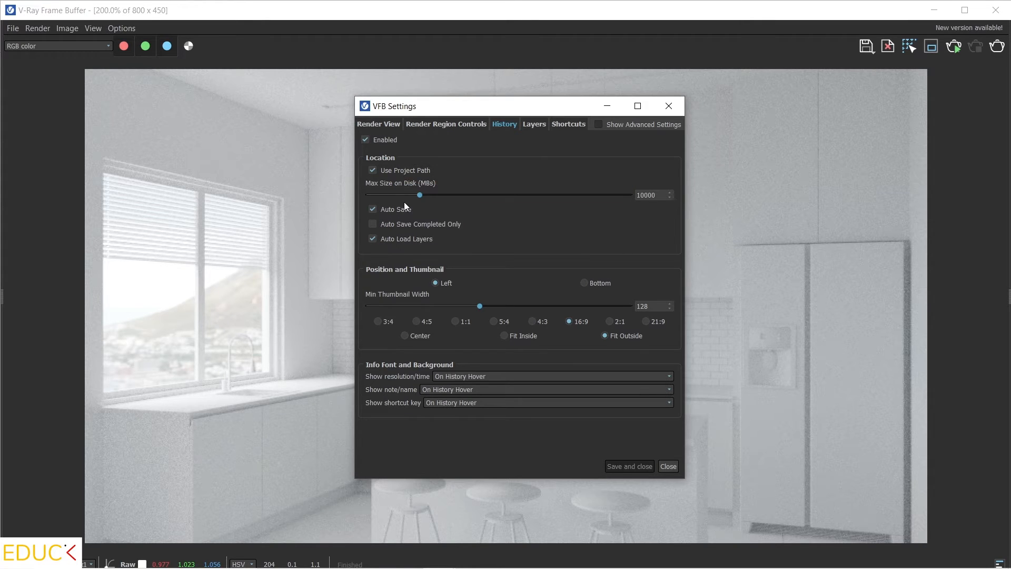
left_click(668, 465)
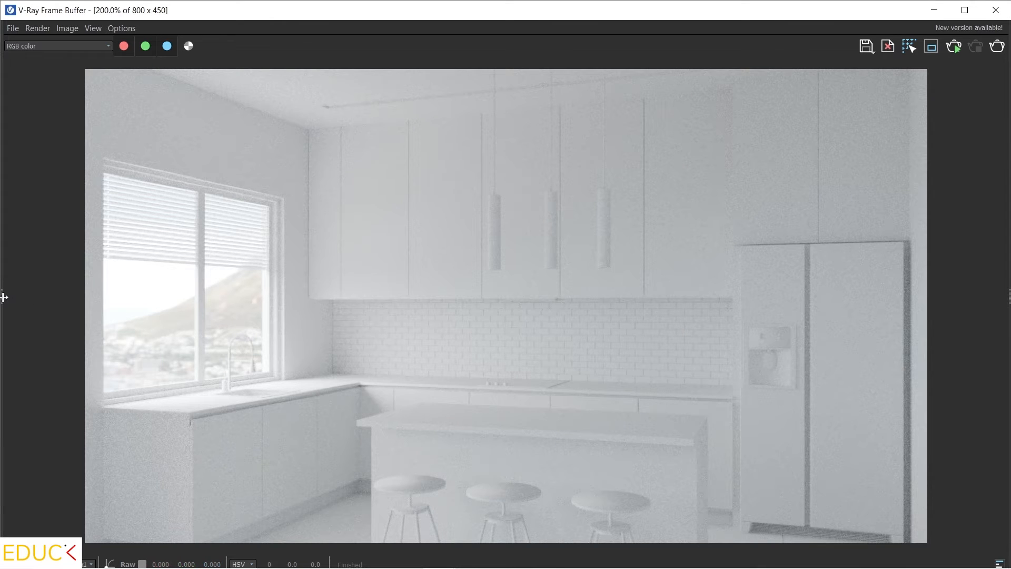
Step: Reveal the render history and compare the previous render as A with the newest as B by sweeping the divider across the image
left_click_drag(5, 297, 164, 295)
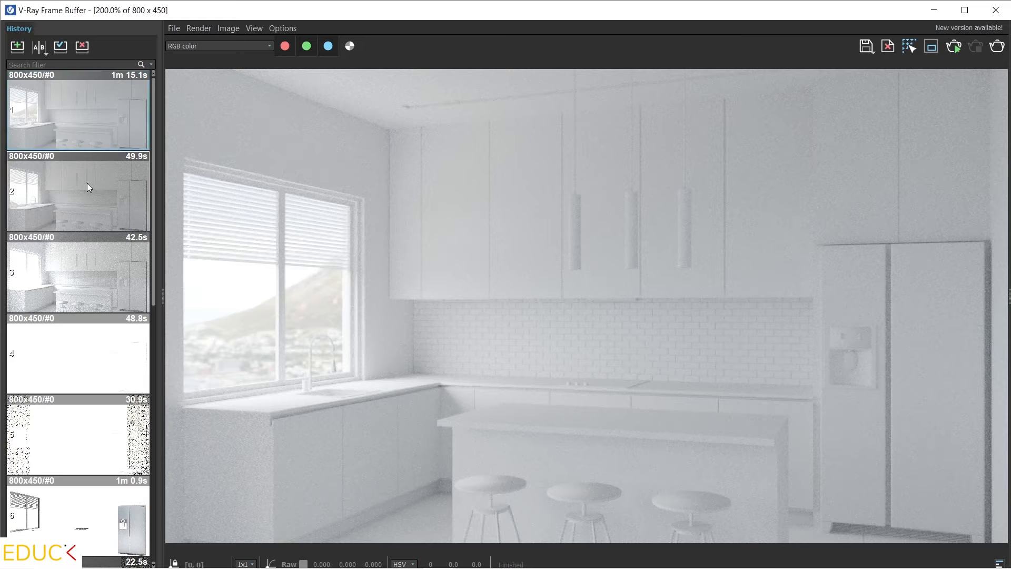
left_click(40, 48)
left_click(45, 185)
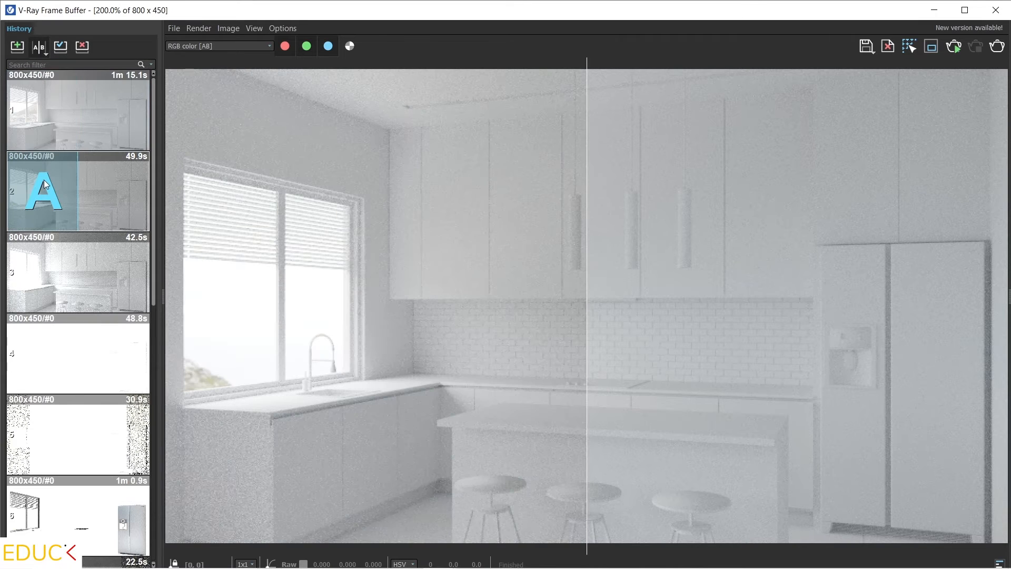
left_click(121, 118)
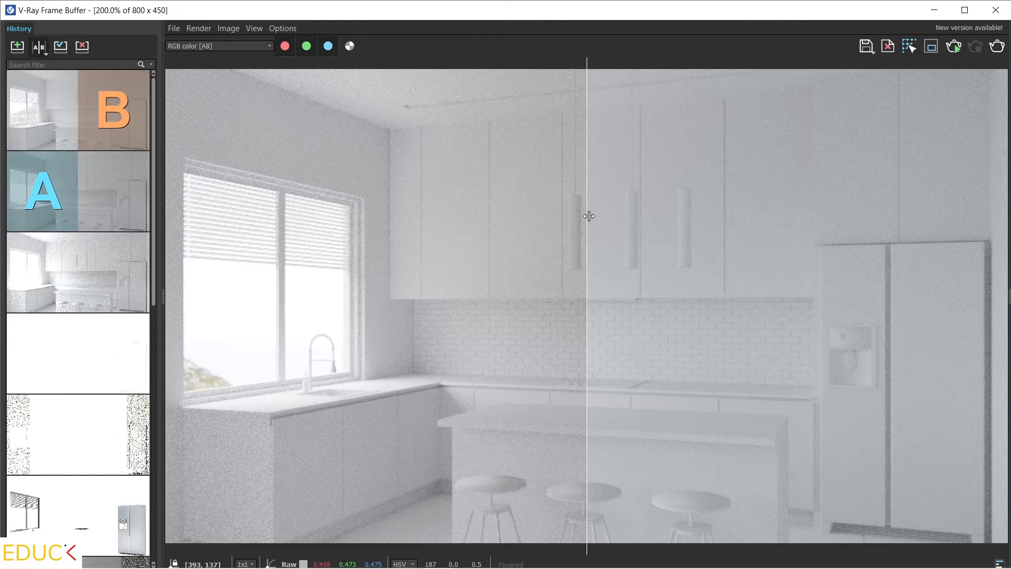
left_click_drag(587, 215, 256, 227)
left_click_drag(340, 229, 870, 263)
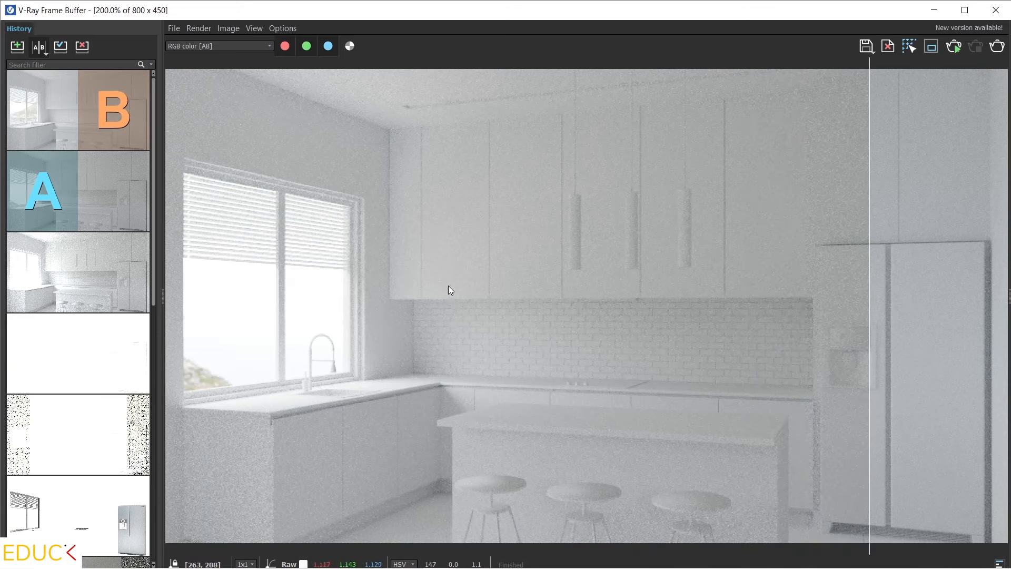
left_click_drag(871, 308, 484, 300)
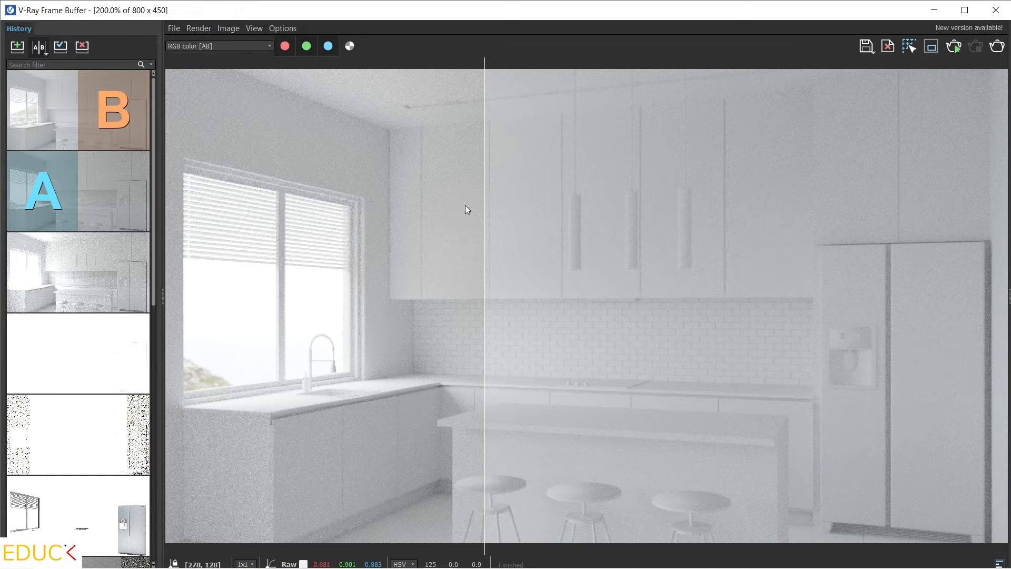
left_click_drag(485, 212, 583, 253)
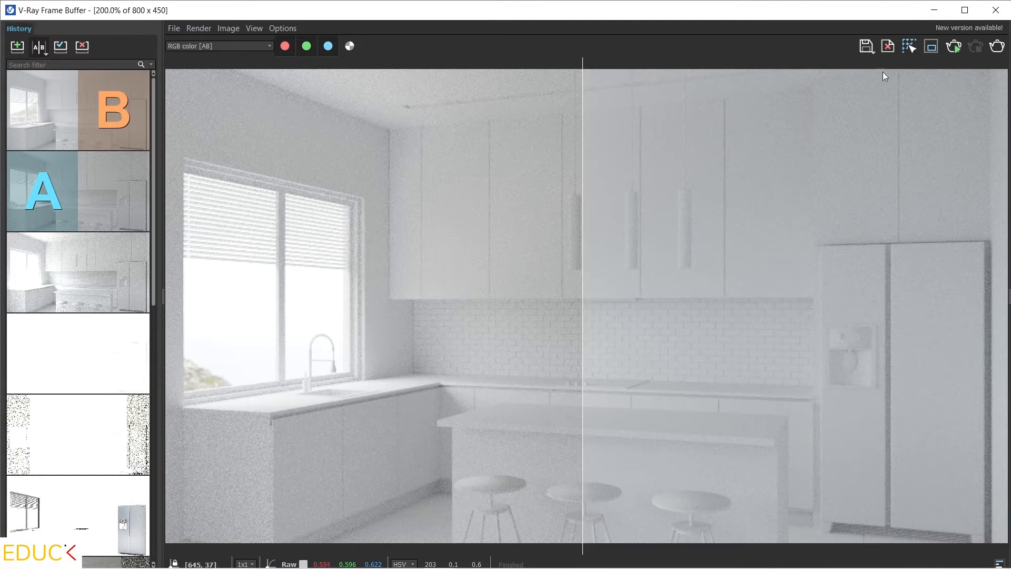
Step: Set the HDR texture's horizontal rotation to 150.4 and render the kitchen again
left_click(934, 9)
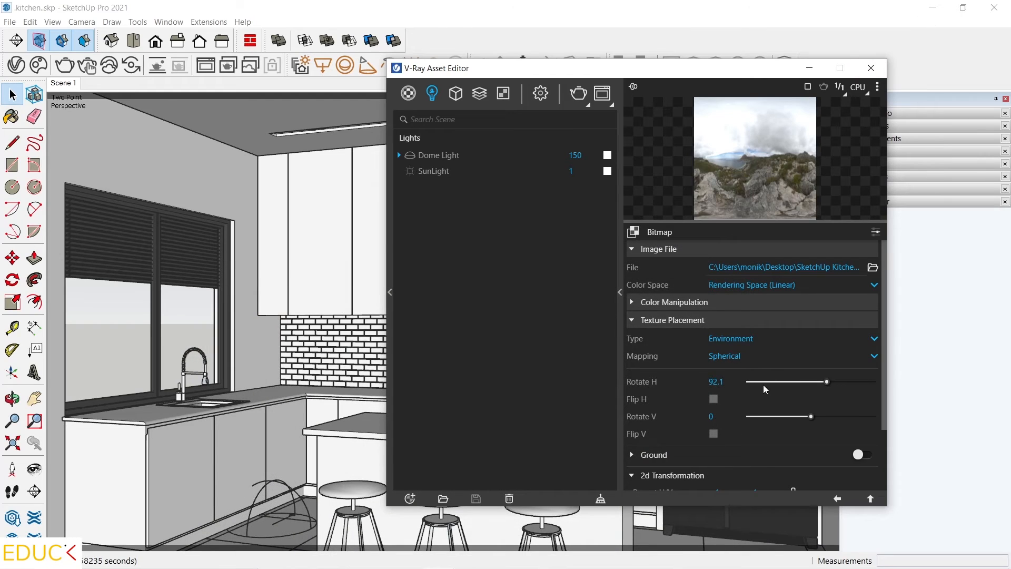
left_click_drag(830, 381, 837, 380)
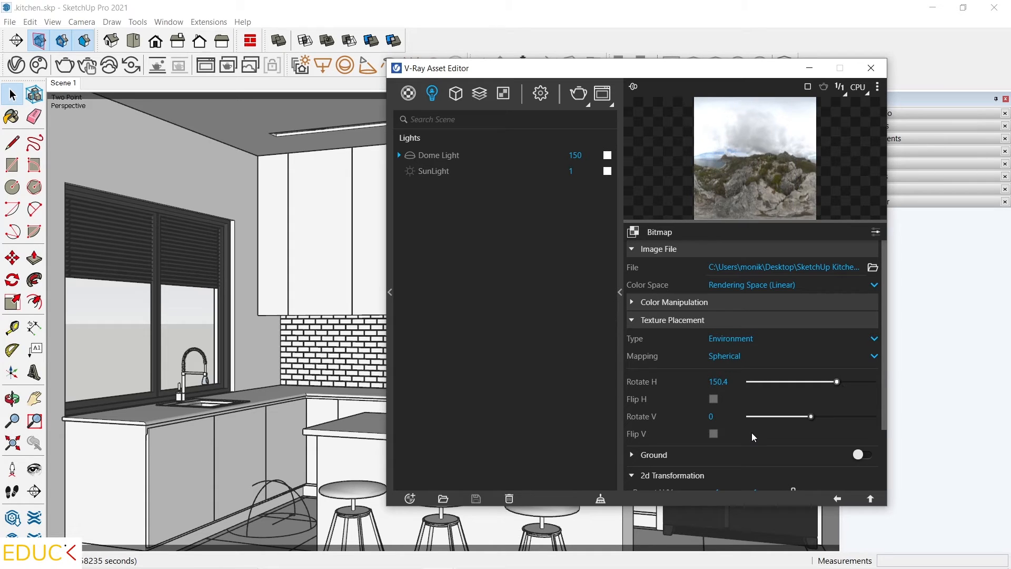
left_click(579, 93)
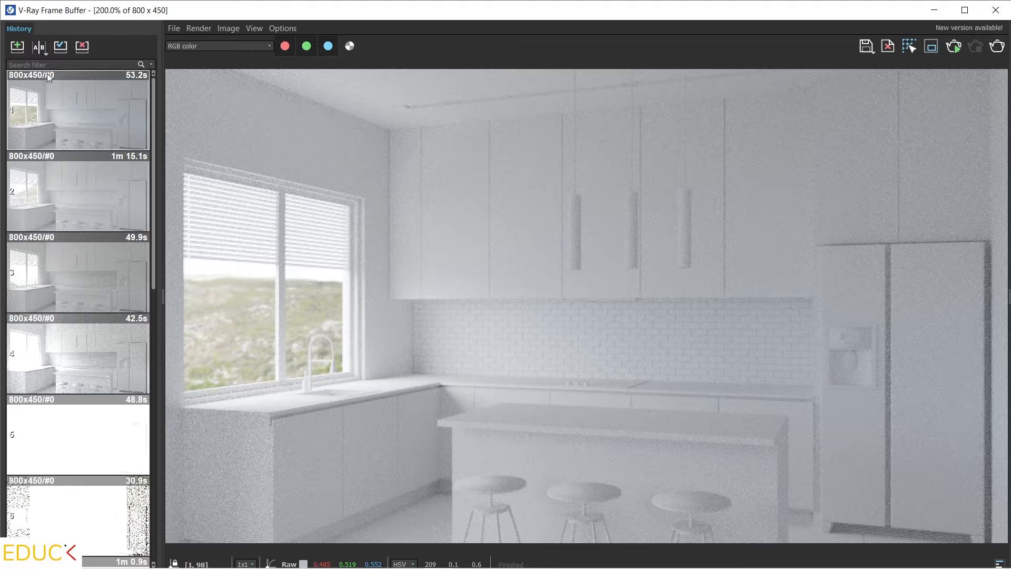
Step: Compare the two newest renders in an A/B split view and leave the comparison
left_click(37, 48)
left_click_drag(552, 336, 167, 342)
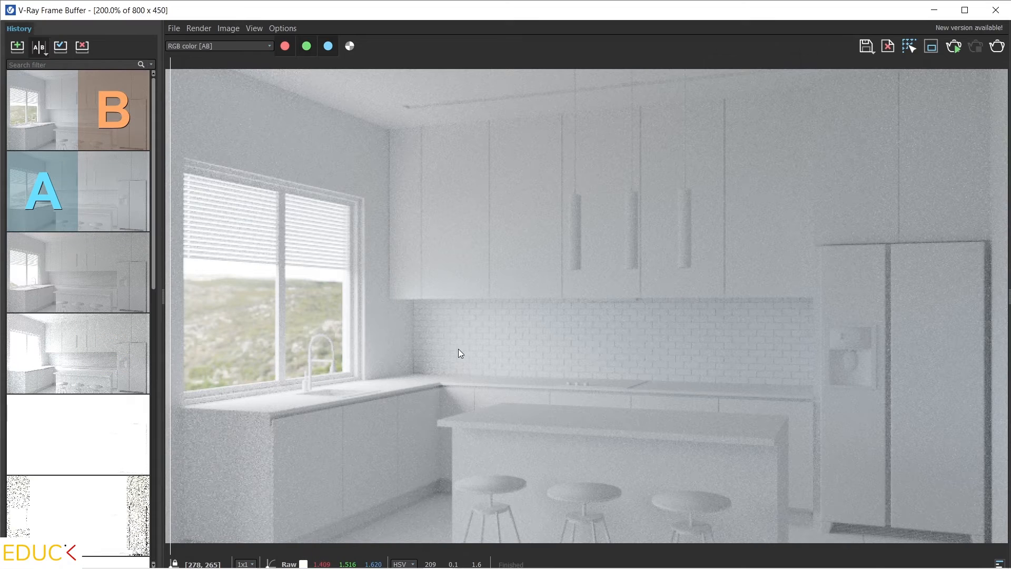
left_click(40, 47)
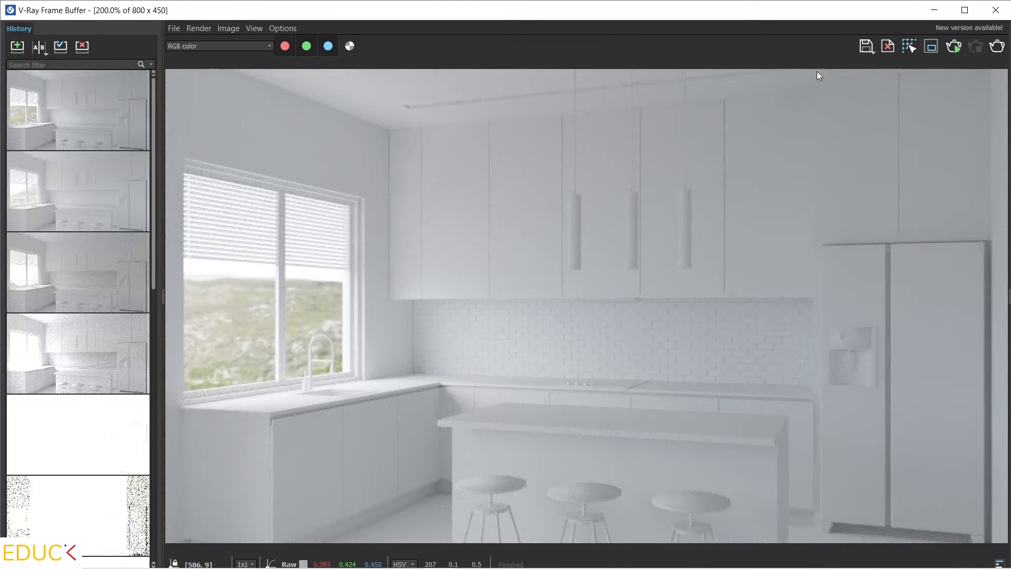
Step: Try an interactive render of the kitchen, then stop it and switch Interactive mode back off
left_click(933, 10)
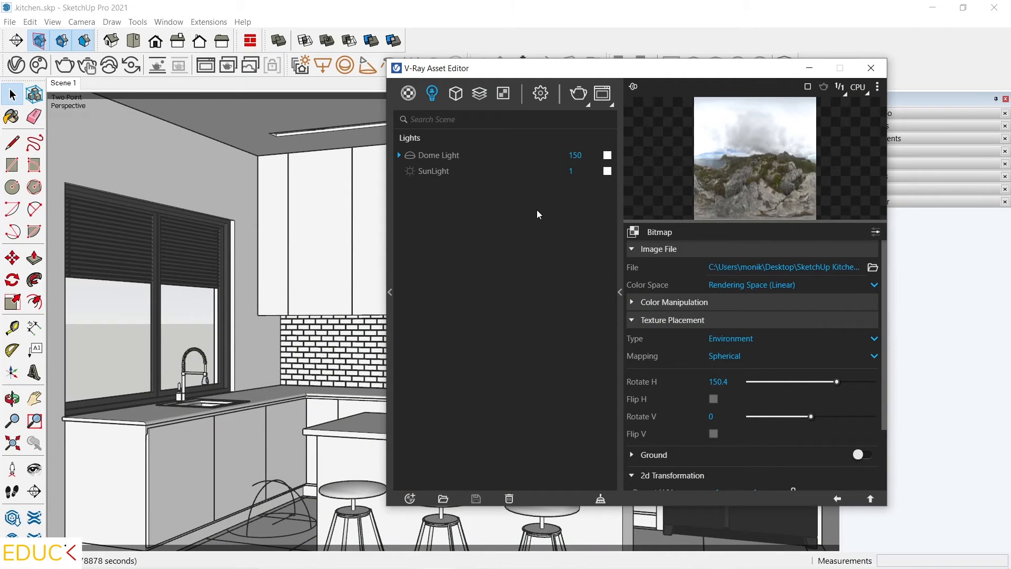
left_click(539, 95)
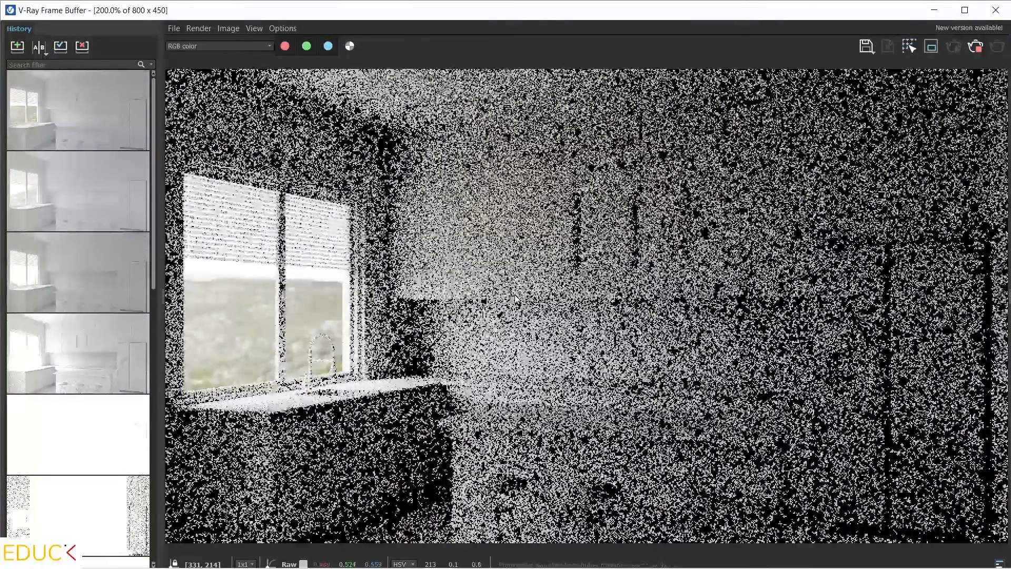
left_click(973, 48)
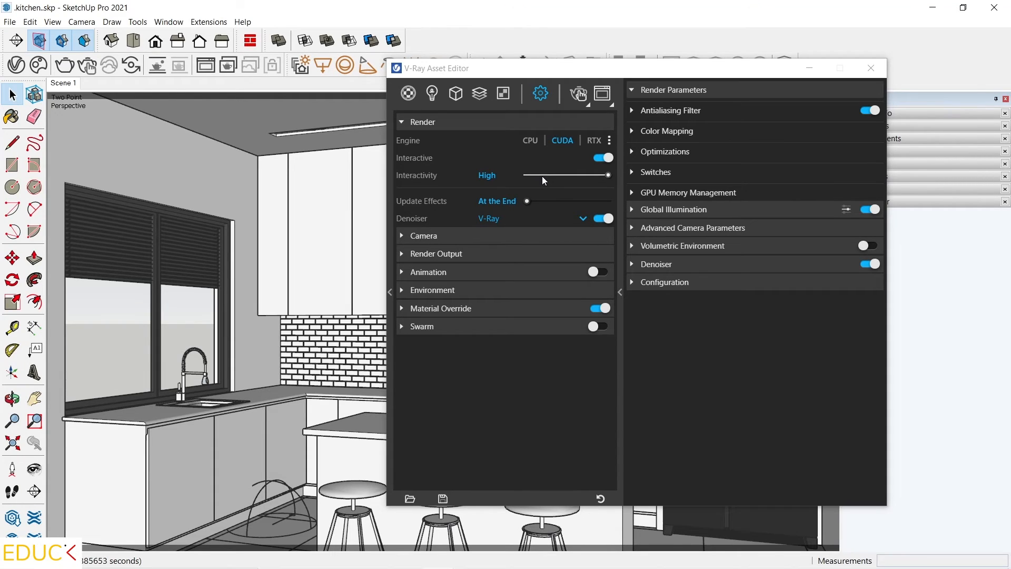
left_click(602, 159)
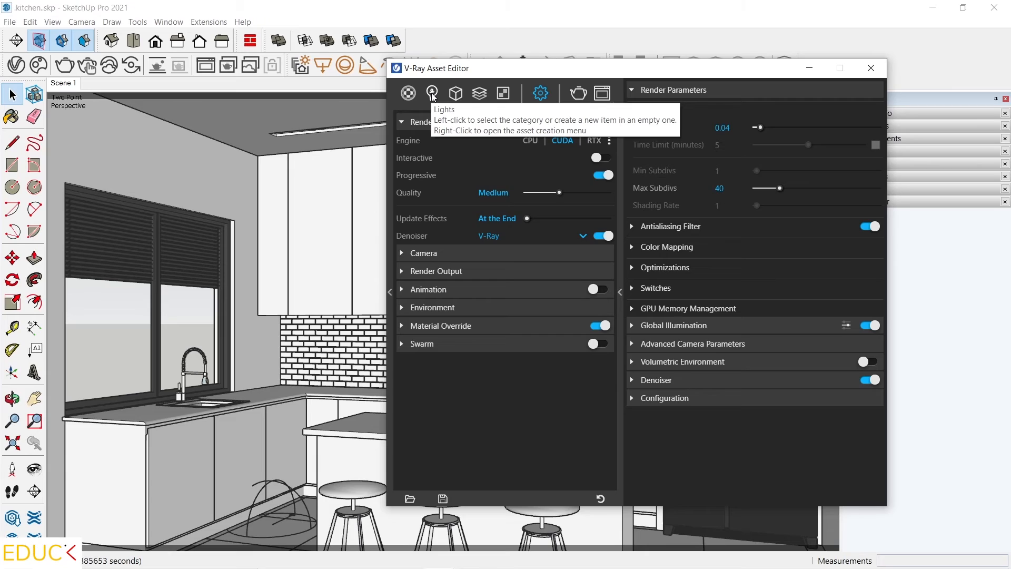
Step: Enable the Invisible option of the Dome Light and render the kitchen
left_click(431, 95)
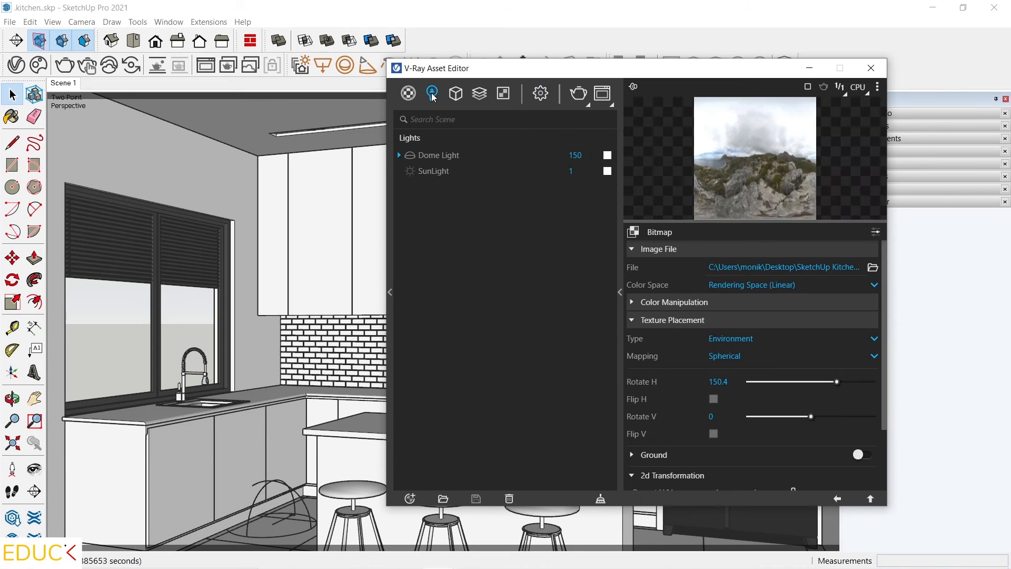
left_click(427, 155)
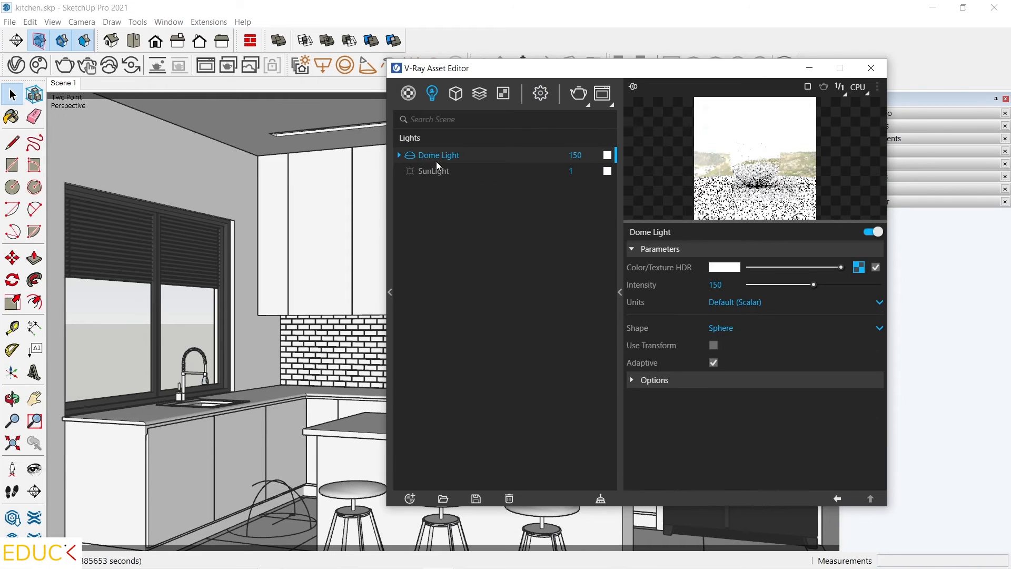
left_click(681, 381)
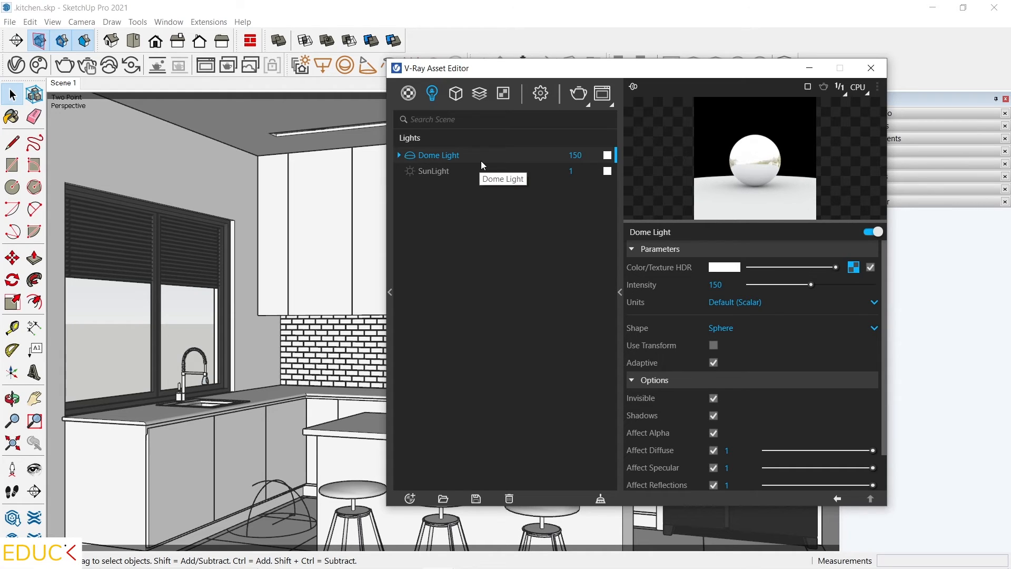
left_click(580, 94)
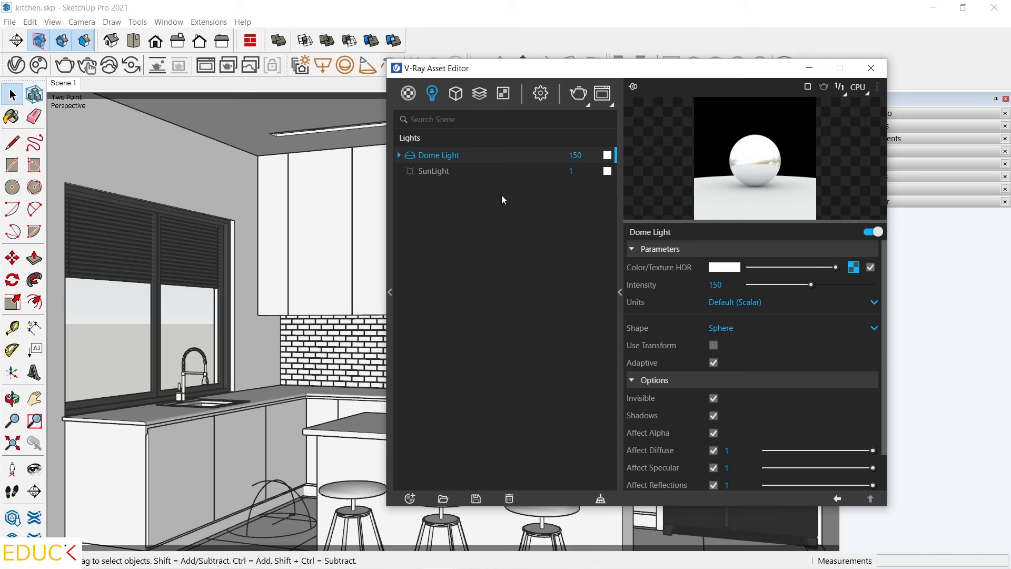
Step: Clear the texture from the environment Background in the render settings
left_click(540, 93)
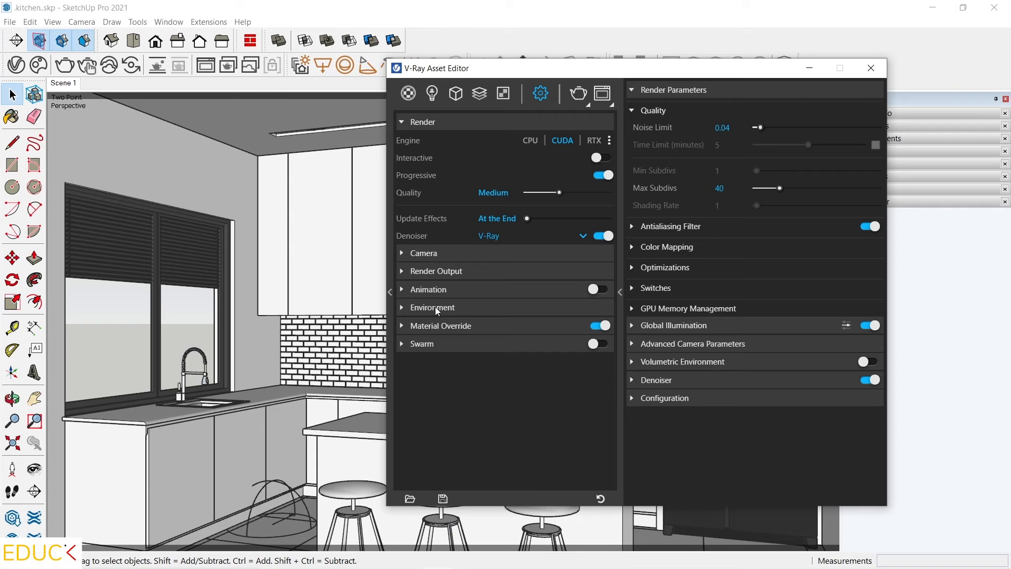
left_click(407, 304)
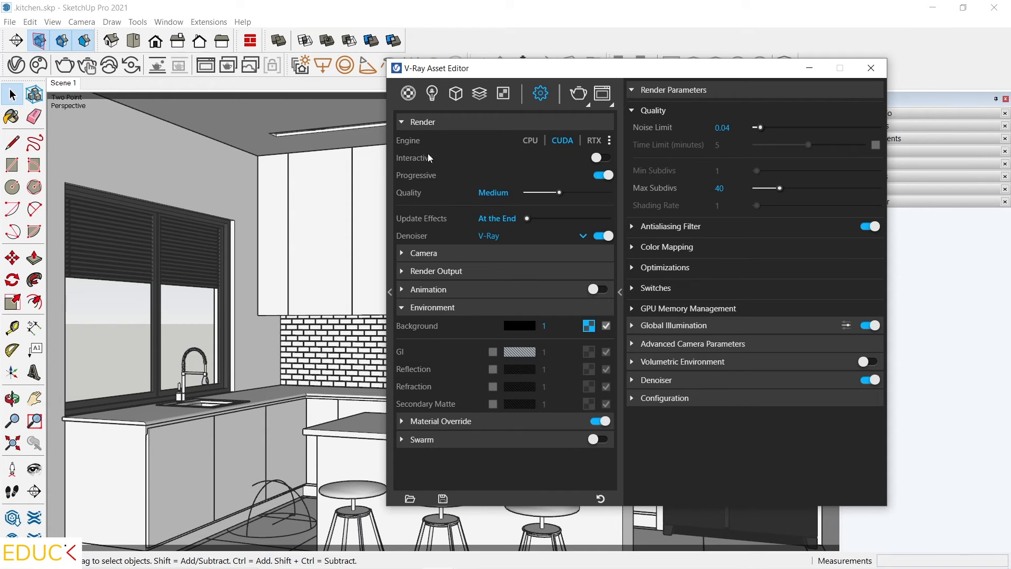
left_click(432, 121)
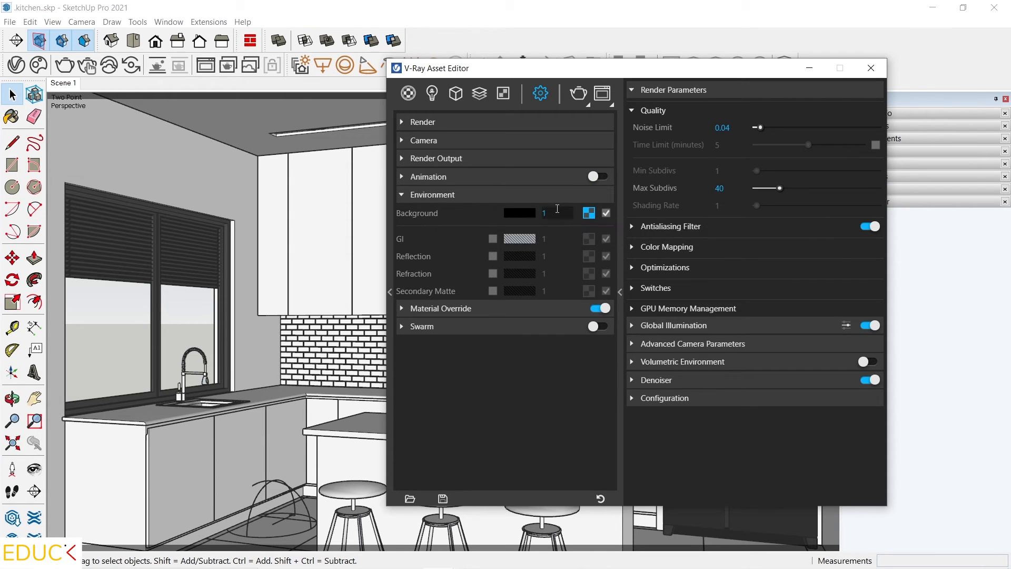
right_click(589, 216)
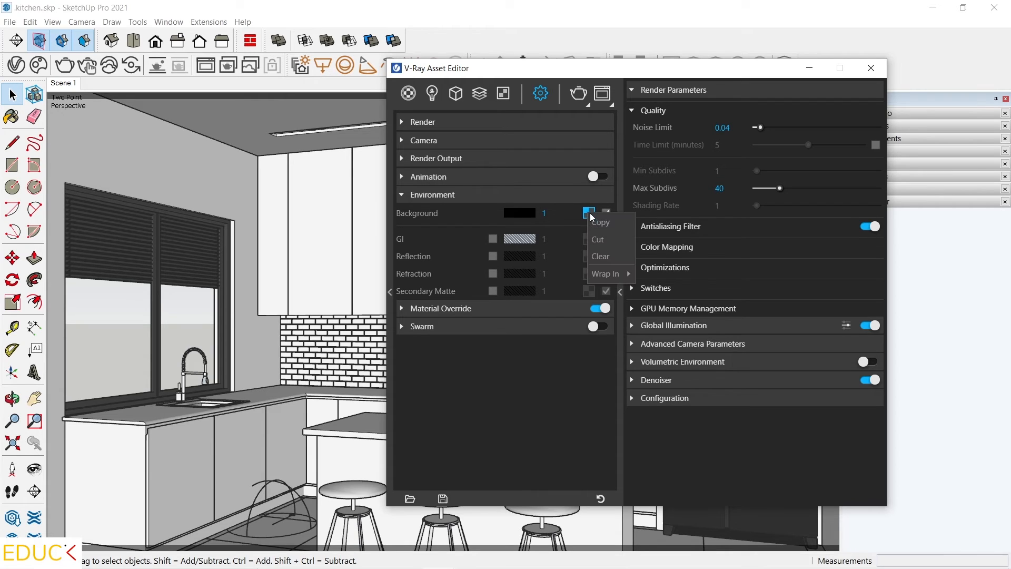
left_click(611, 256)
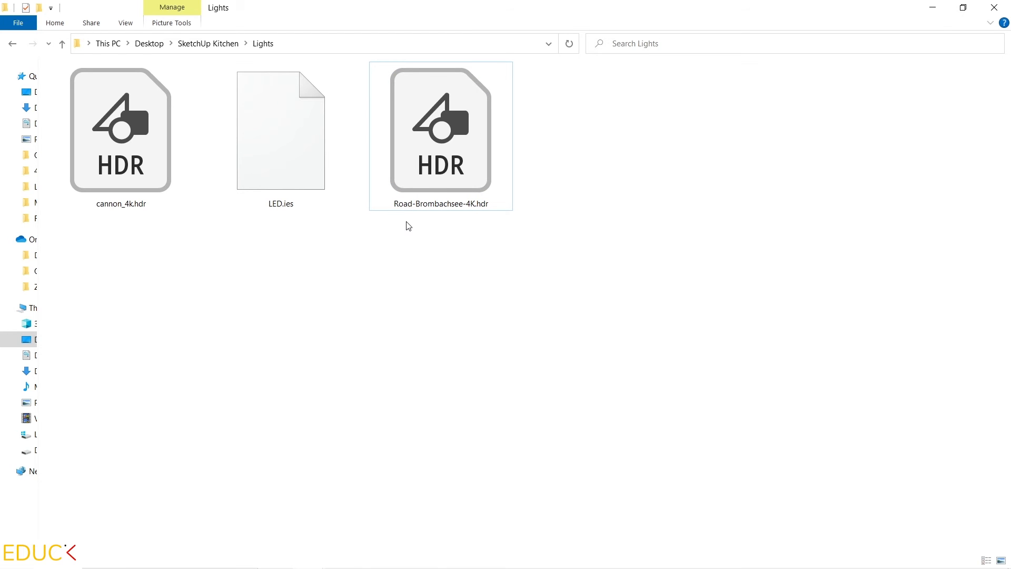
Step: Switch back to SketchUp and load Road-Brombachsee-4K.hdr as a Bitmap texture for the environment Background
left_click(933, 8)
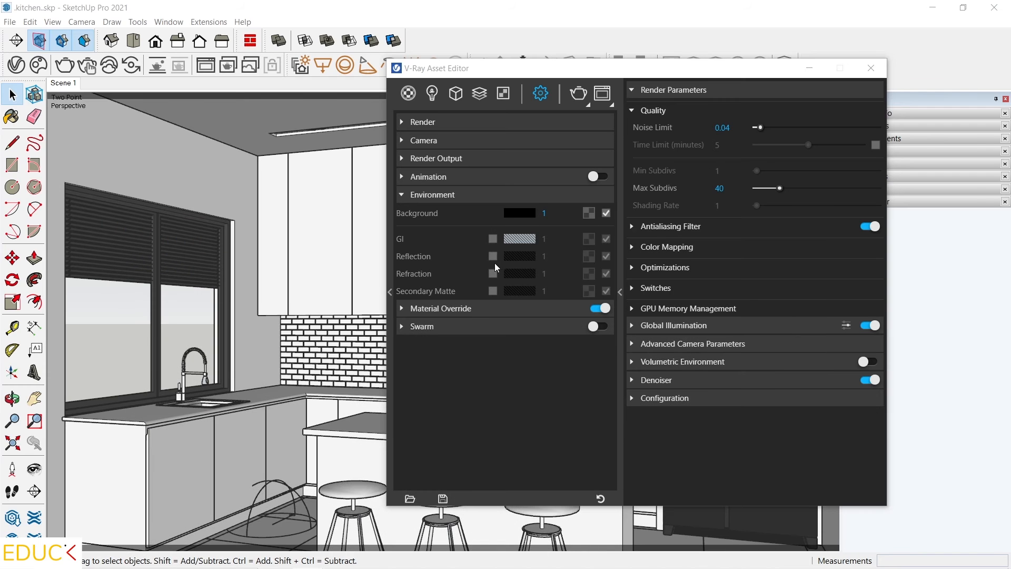
left_click(590, 212)
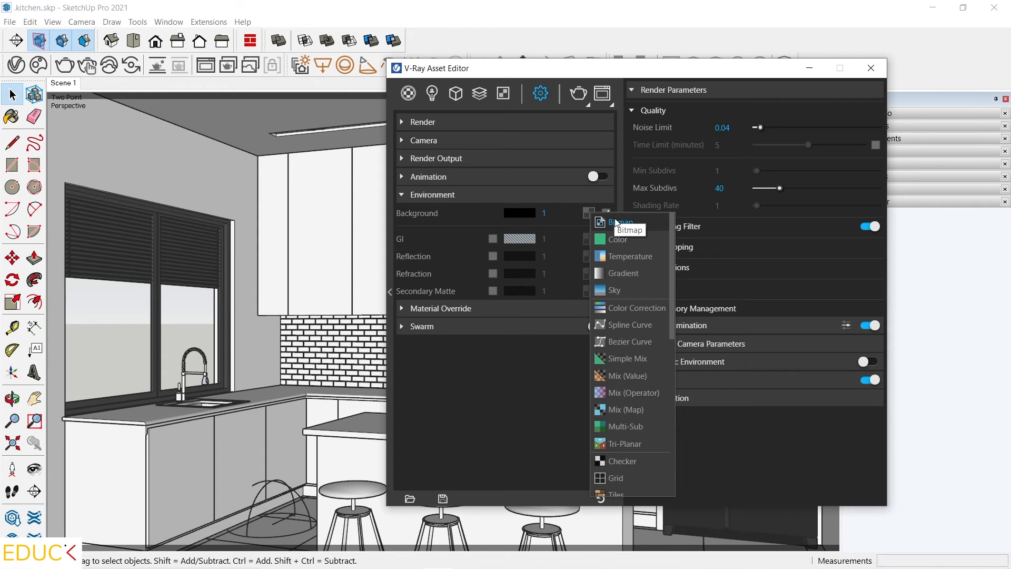
left_click(615, 221)
left_click(667, 247)
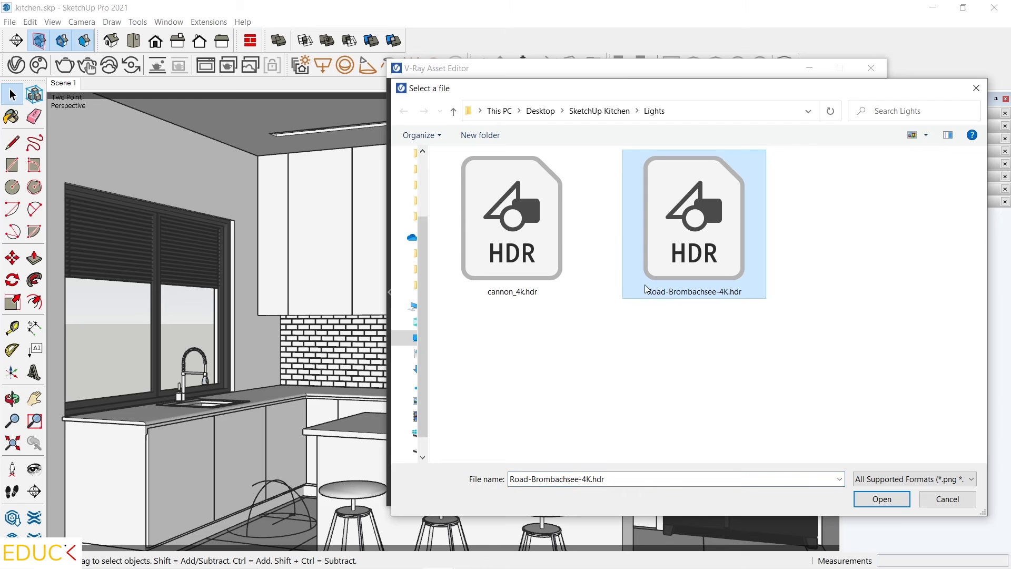
left_click(881, 498)
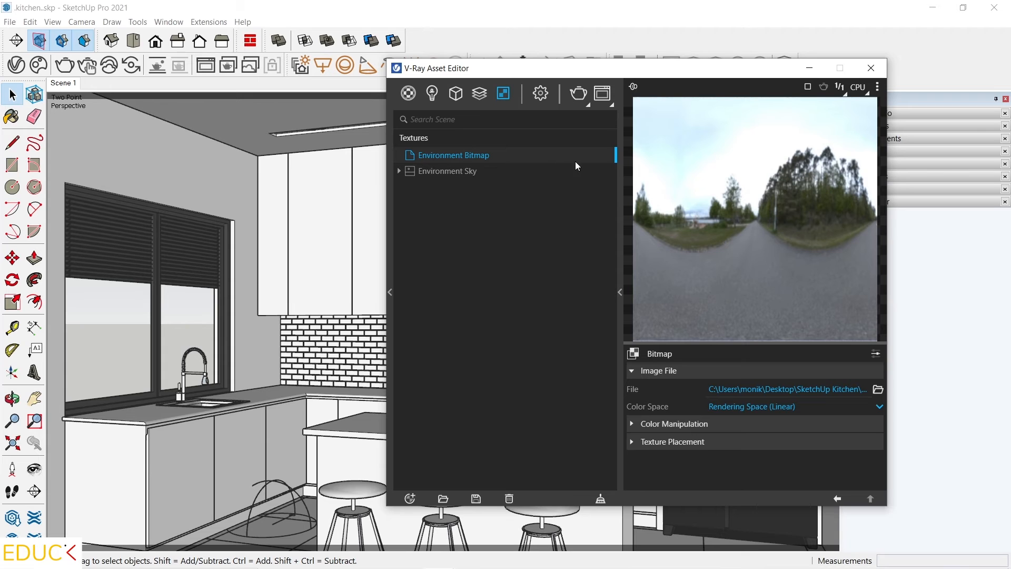
Step: Show the last render in the V-Ray Frame Buffer and draw a render region around the kitchen window
left_click(602, 95)
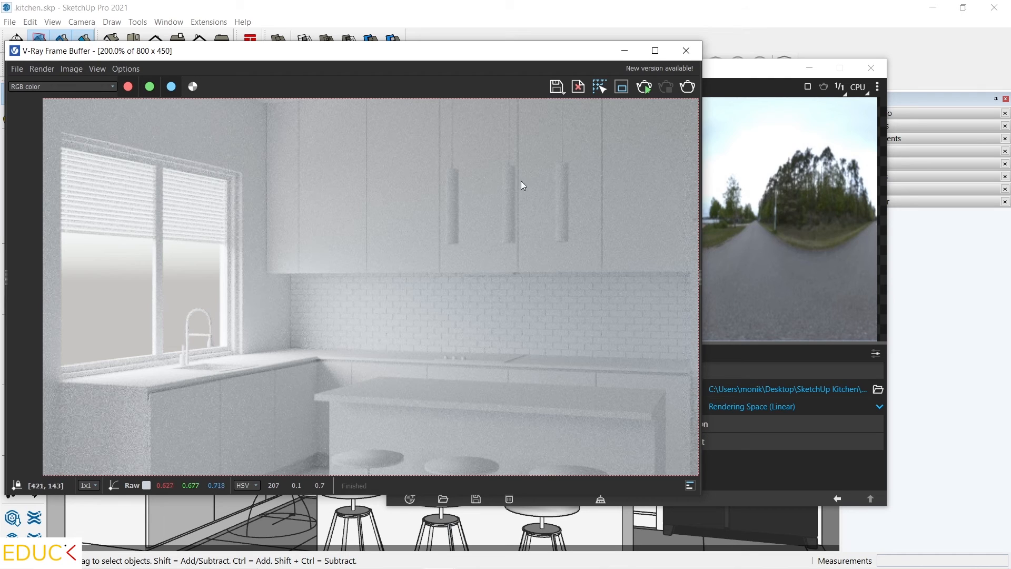
left_click(621, 87)
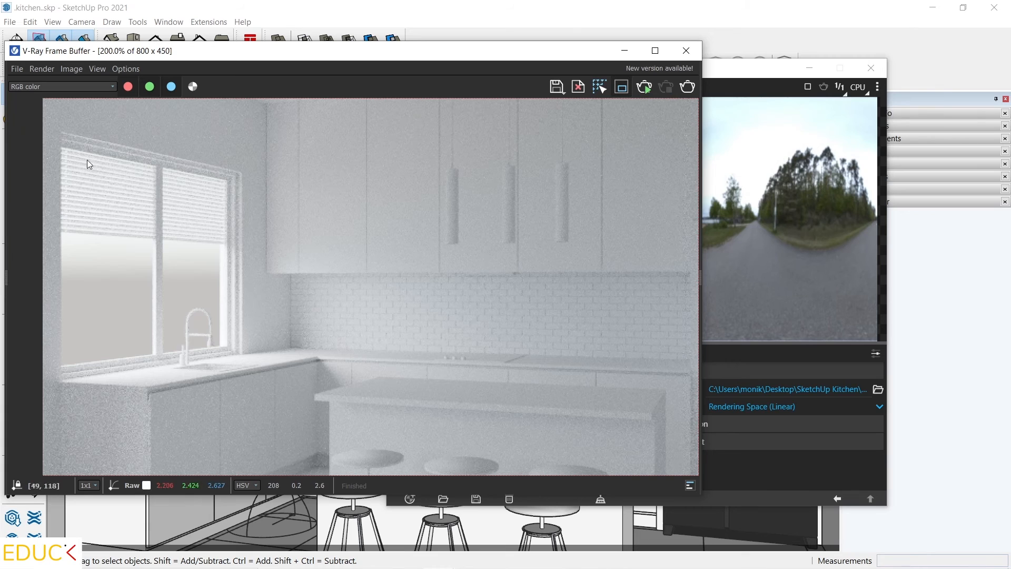
left_click_drag(52, 127, 249, 383)
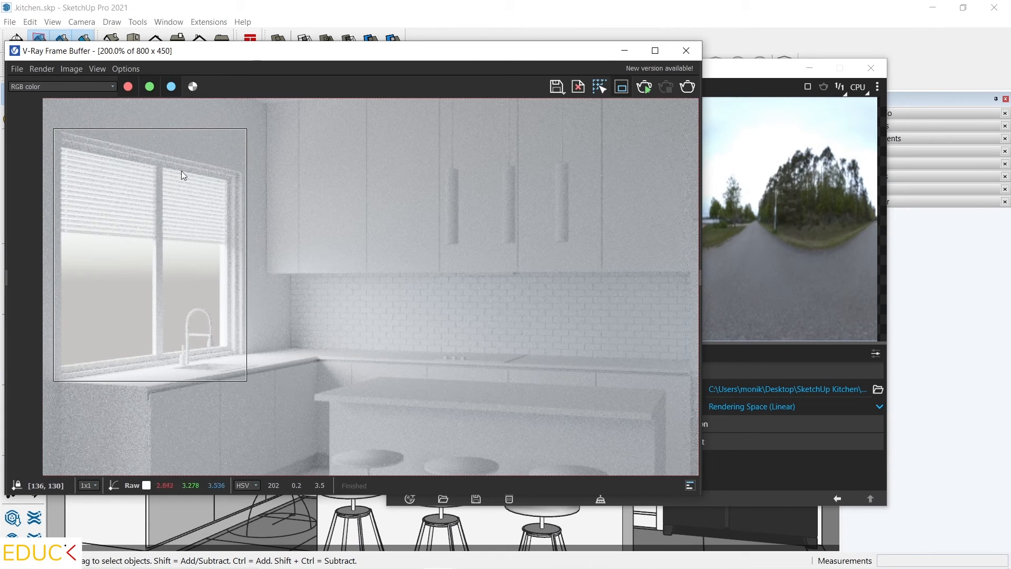
left_click_drag(158, 128, 157, 130)
Step: Enable Interactive mode in the render settings and start an interactive render of the window region
left_click(731, 74)
left_click(540, 94)
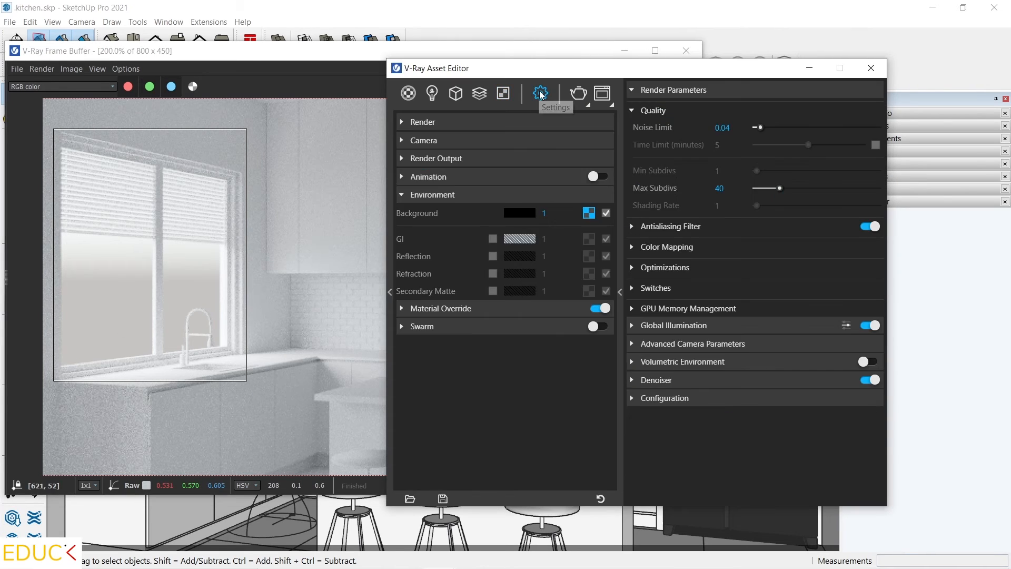
left_click(444, 123)
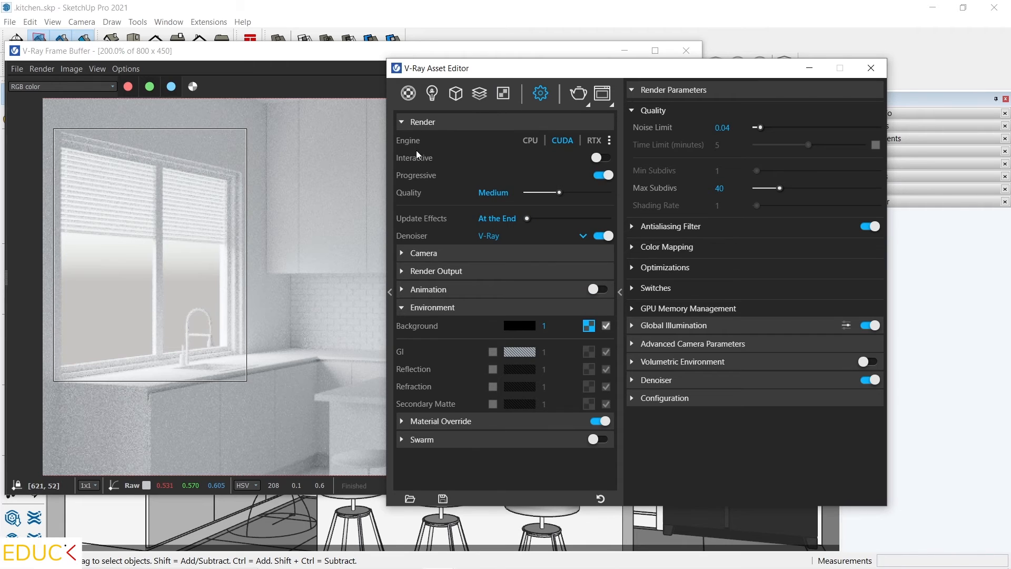
left_click(604, 157)
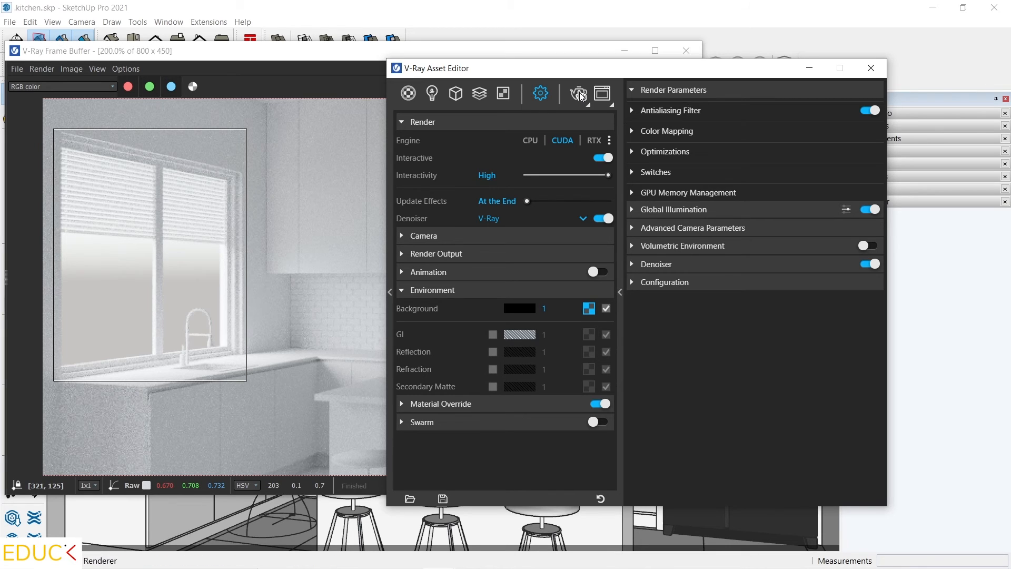
left_click(580, 93)
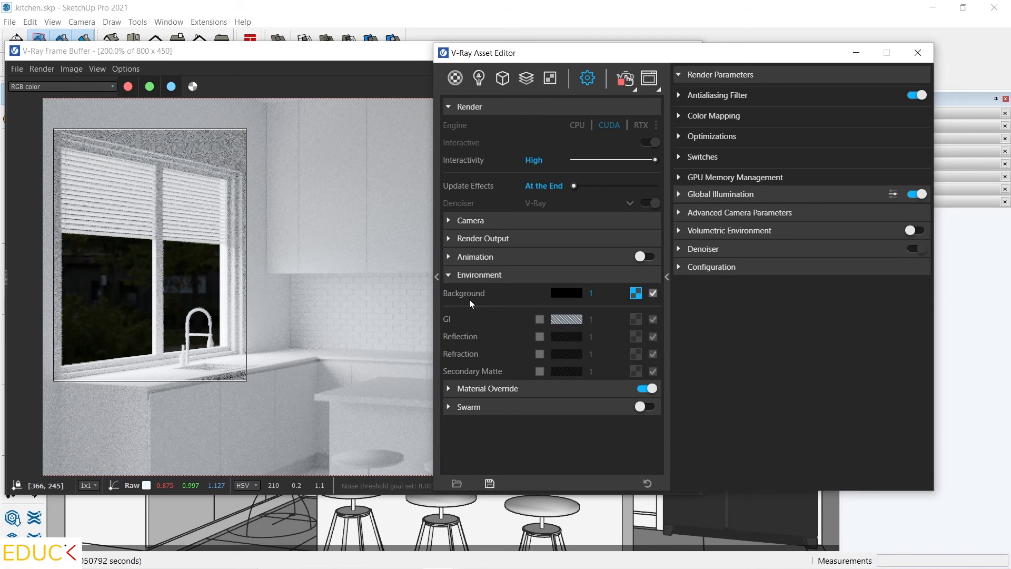
Step: Raise the environment Background intensity first to 10 and then to 100
left_click(609, 291)
type("0")
key("Return")
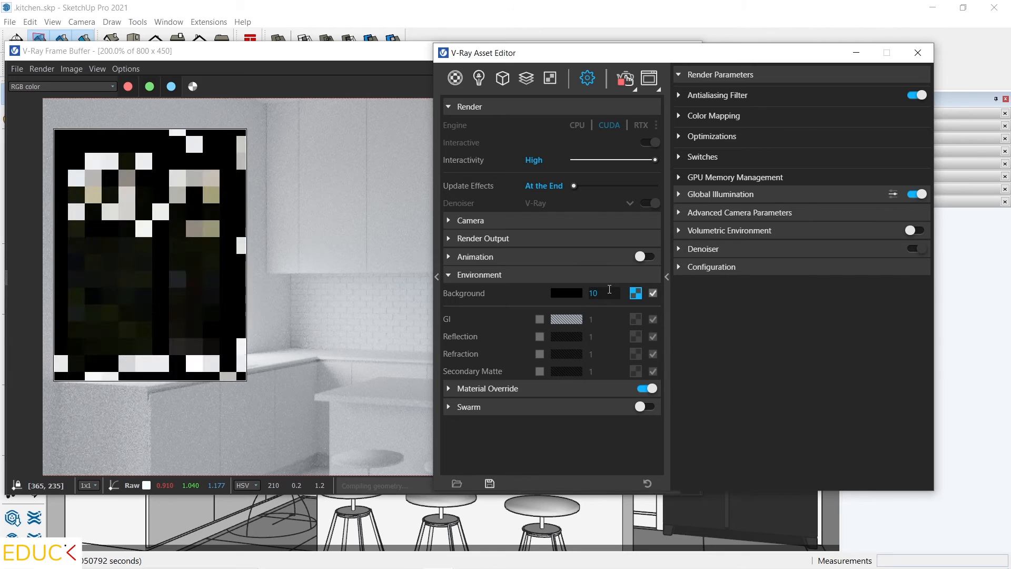
left_click(599, 291)
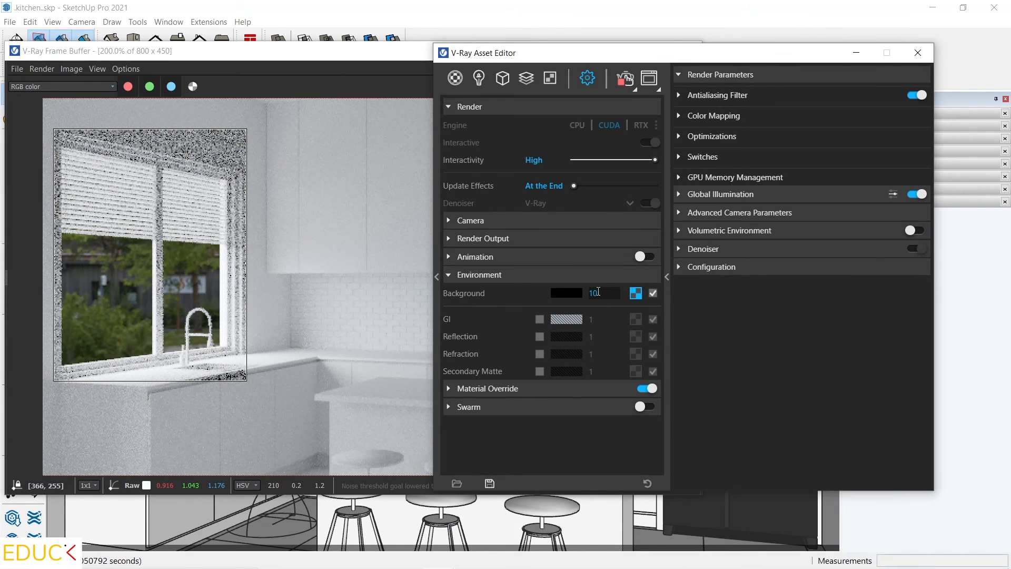
type("0")
key("Return")
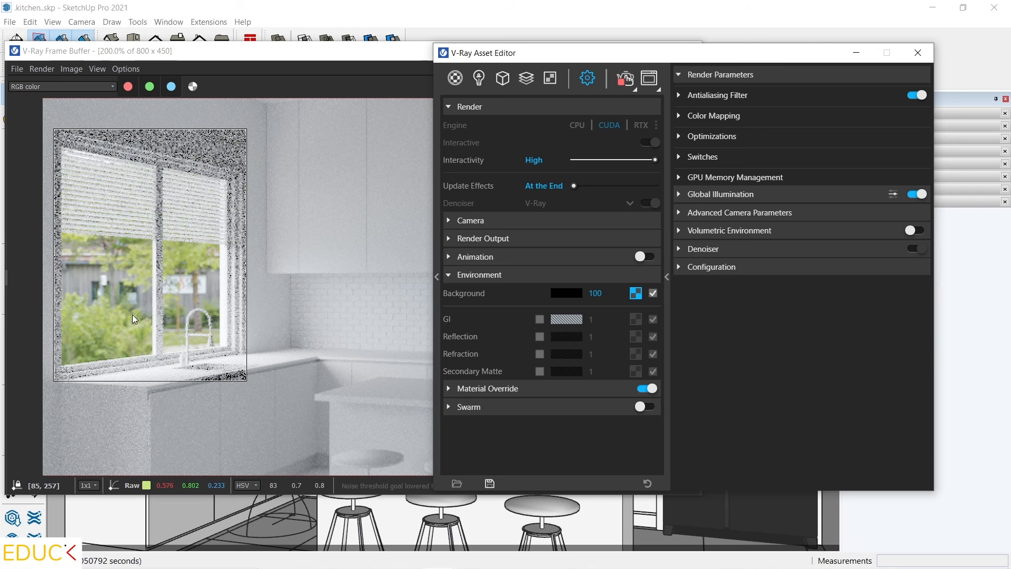
Step: Open the Background bitmap's texture placement and rotate it horizontally to 67.5, then to 150.4
left_click(636, 292)
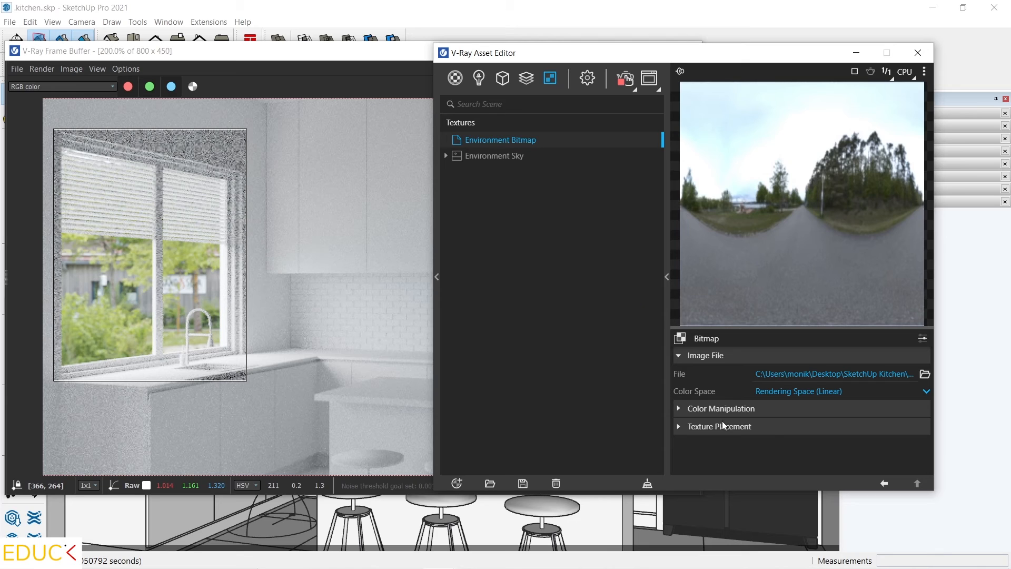
left_click(725, 426)
left_click(722, 358)
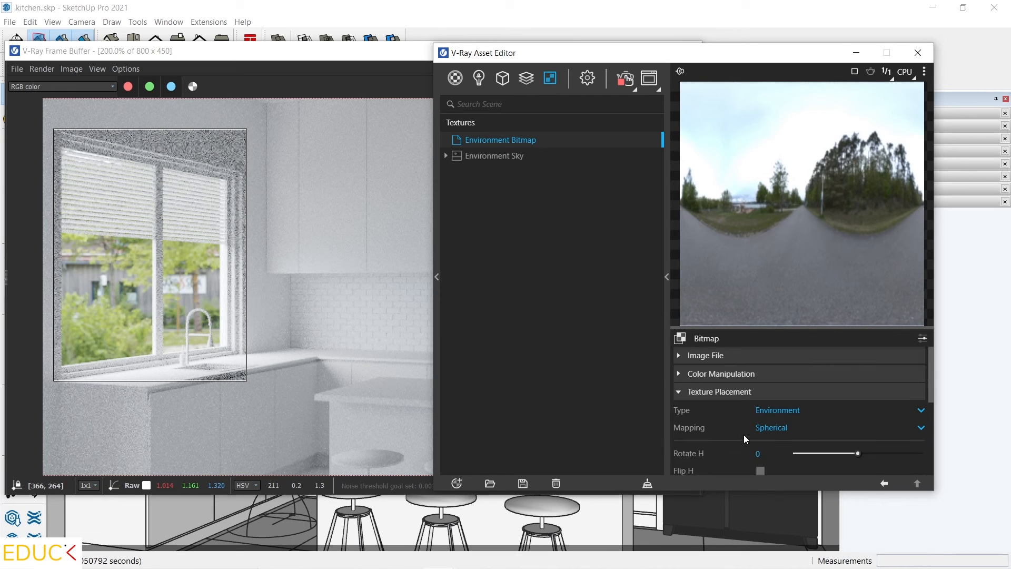
left_click_drag(858, 455, 869, 454)
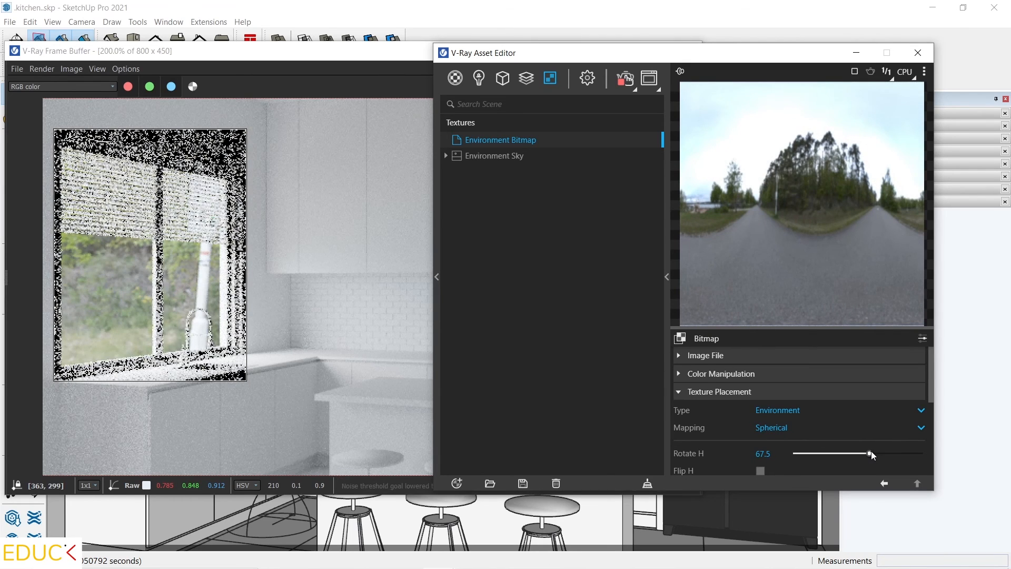
left_click_drag(871, 452, 883, 454)
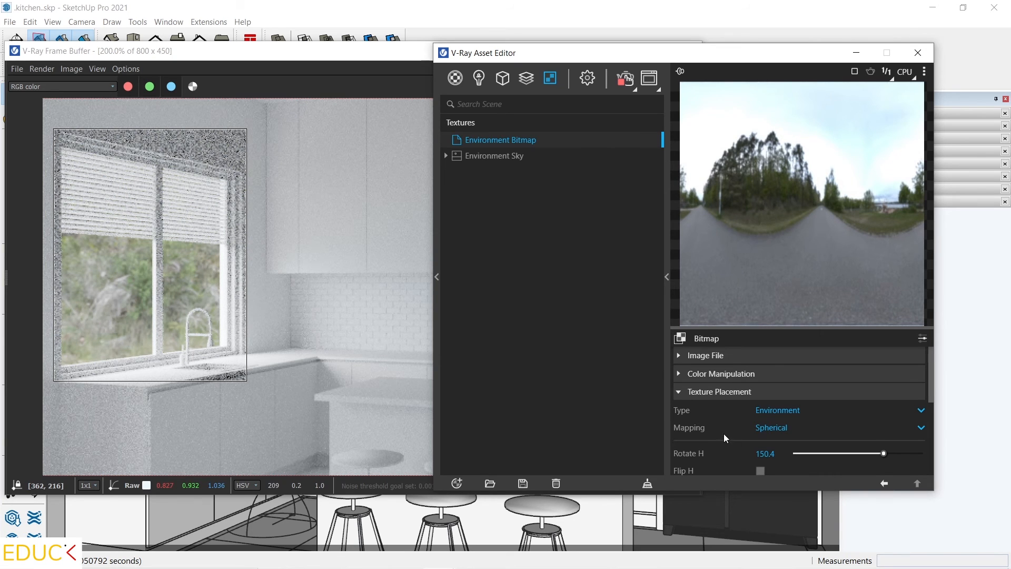
Step: Set the bitmap's V offset to 0.01 and its horizontal rotation to 270.2
scroll(723, 434, "down", 3)
scroll(711, 432, "down", 3)
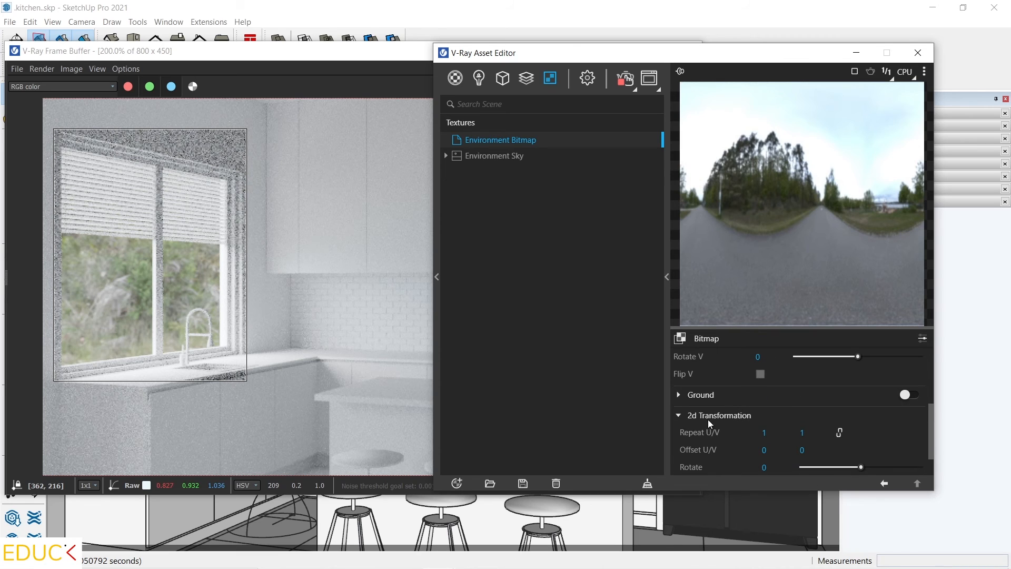
scroll(725, 416, "down", 2)
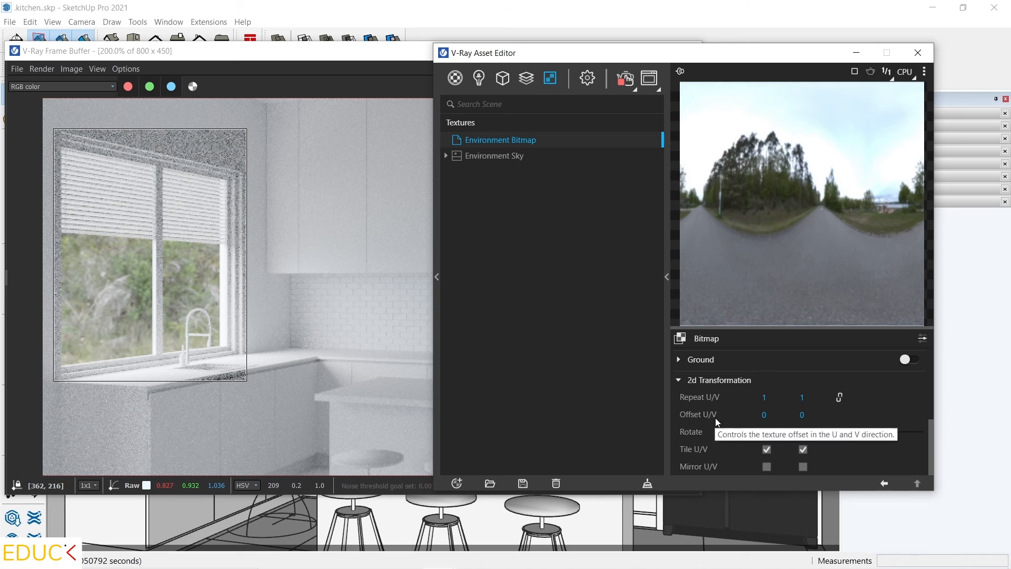
left_click(803, 414)
left_click(816, 414)
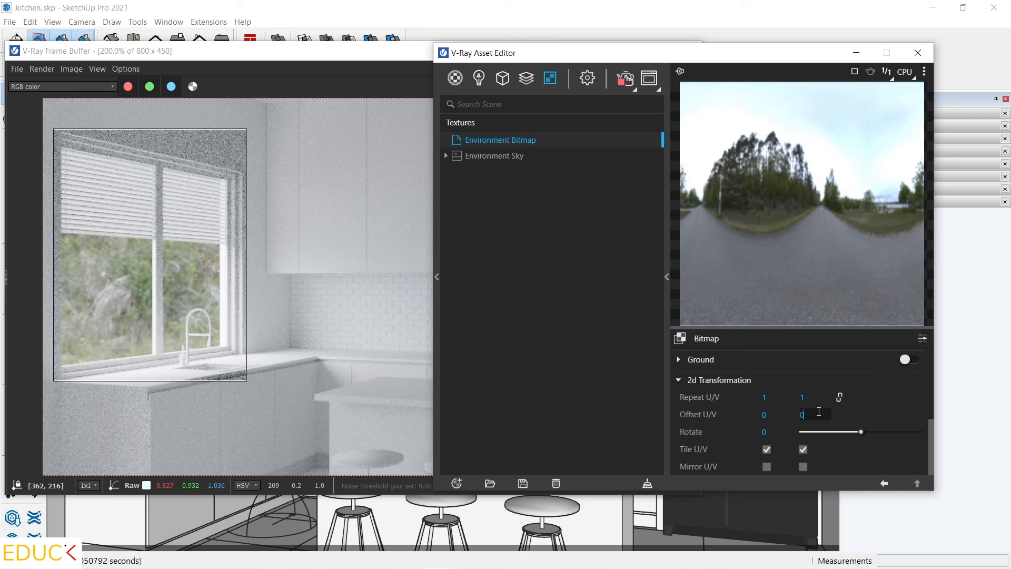
type(".01")
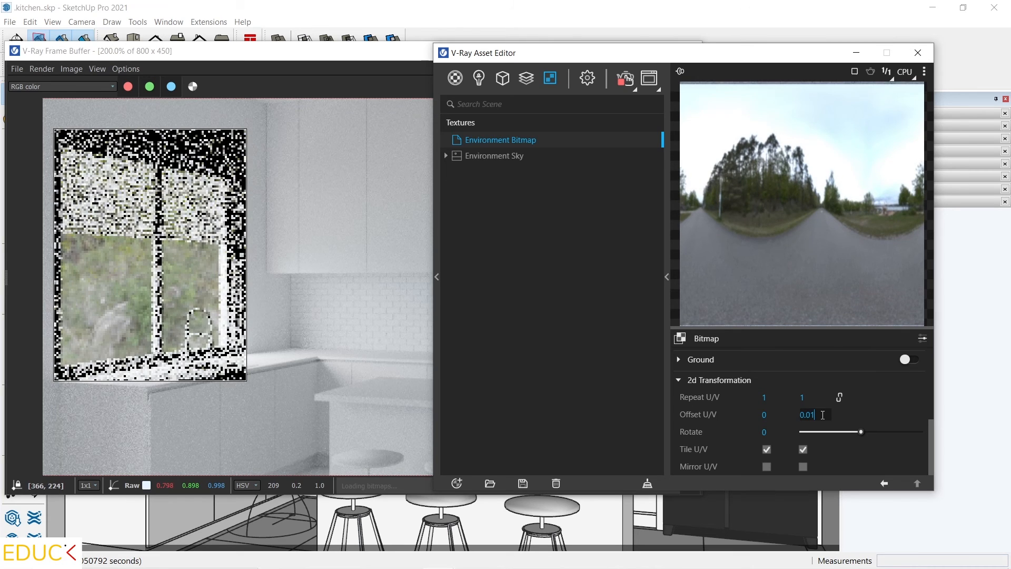
left_click_drag(931, 431, 902, 390)
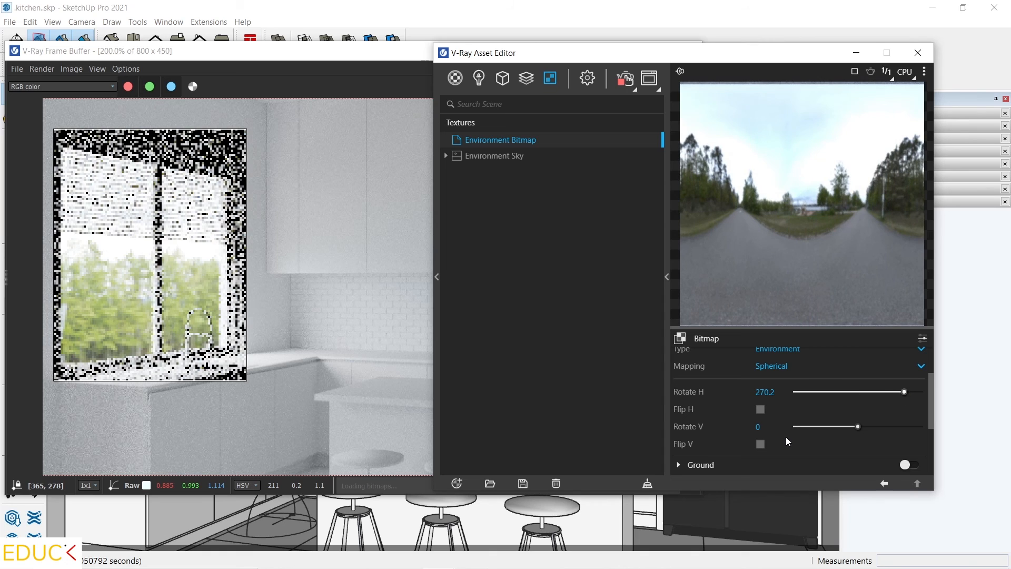
Step: Try a V offset of 0.02 for the environment bitmap, then reset the V offset to 0
scroll(787, 441, "down", 1)
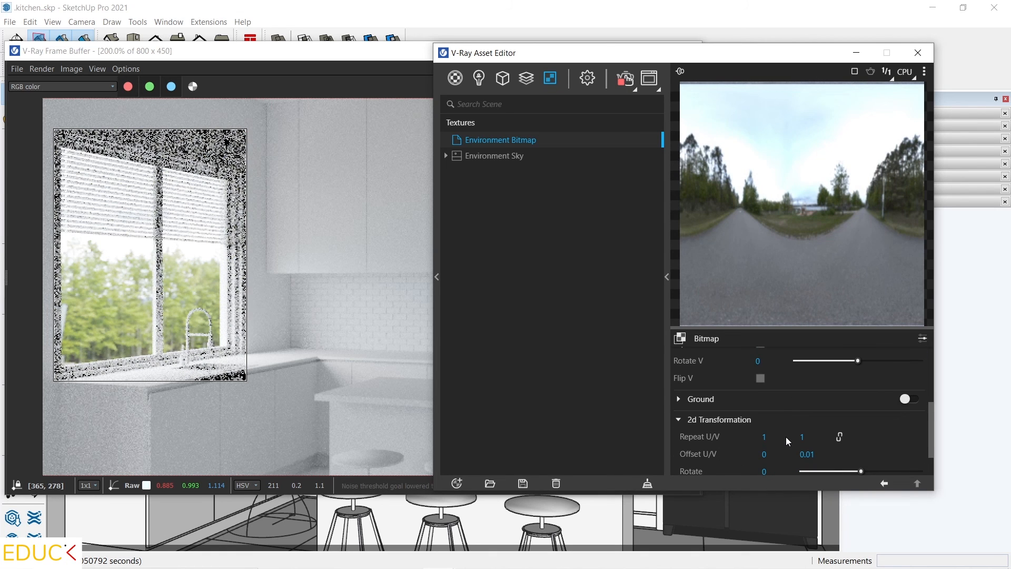
scroll(741, 433, "down", 1)
left_click(822, 415)
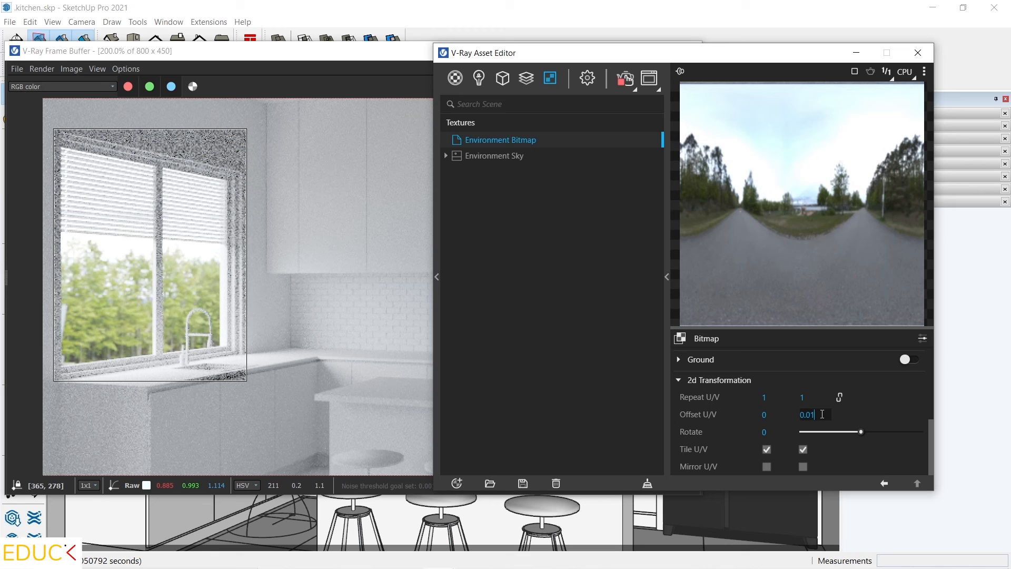
type("2")
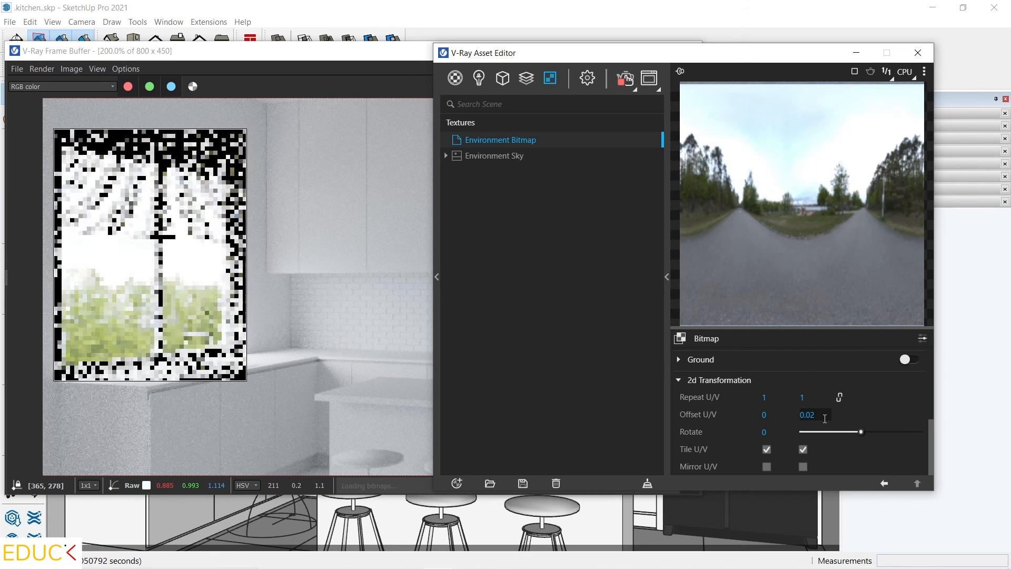
left_click_drag(825, 419, 797, 416)
type("0")
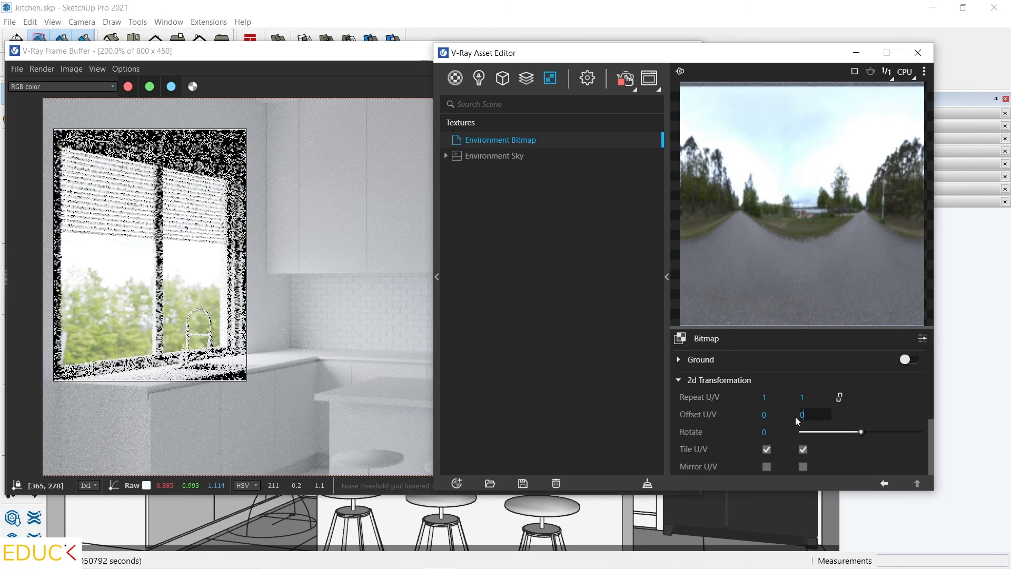
key("Return")
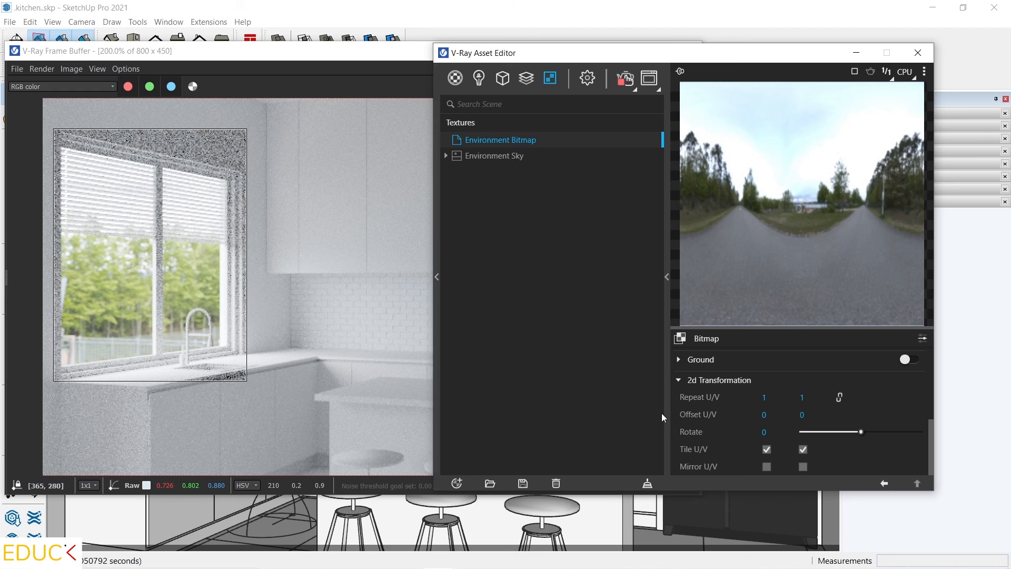
Step: Raise the environment bitmap's Color Offset slightly above black in its color manipulation settings
scroll(685, 414, "up", 2)
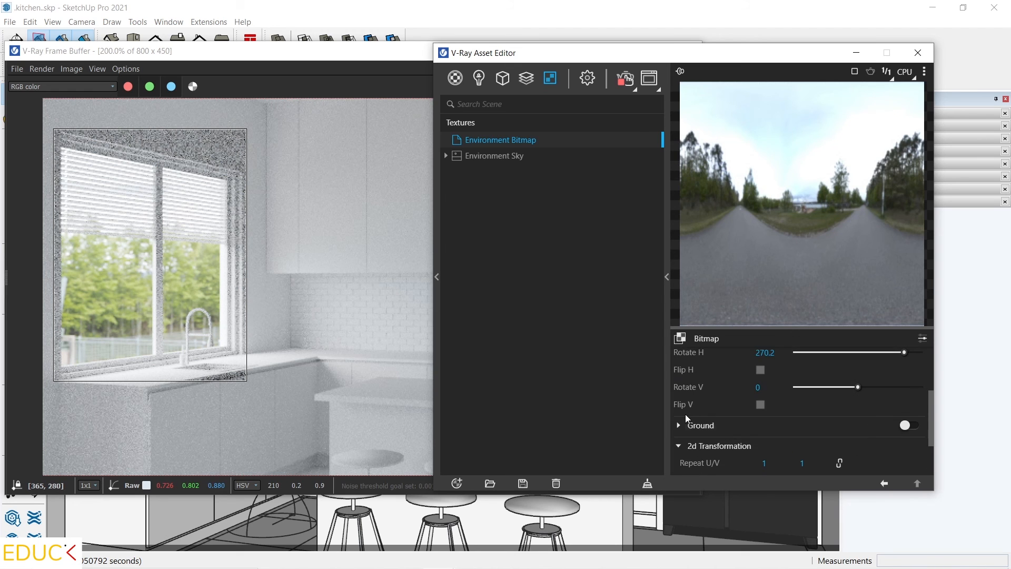
scroll(684, 414, "up", 3)
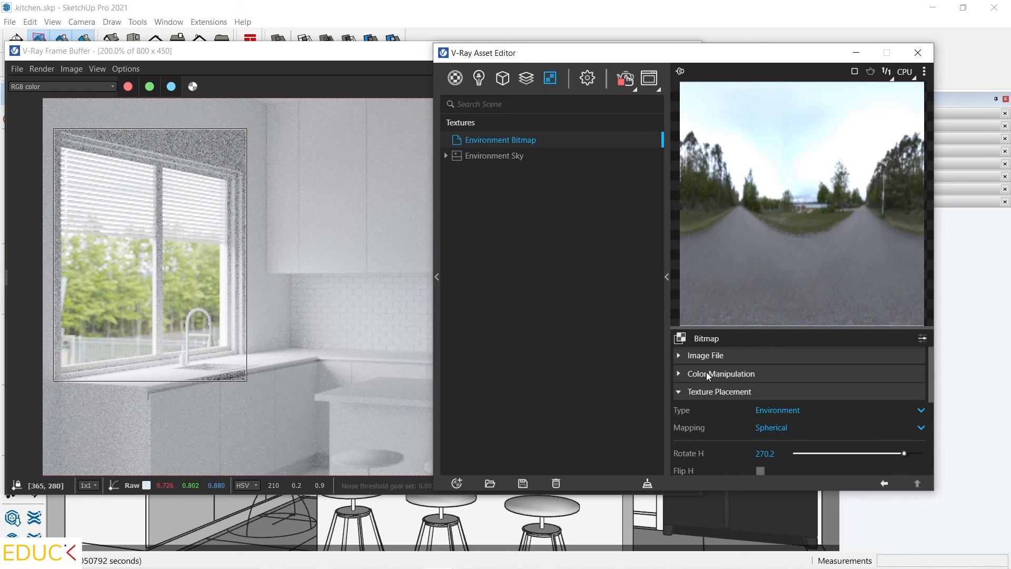
left_click(707, 375)
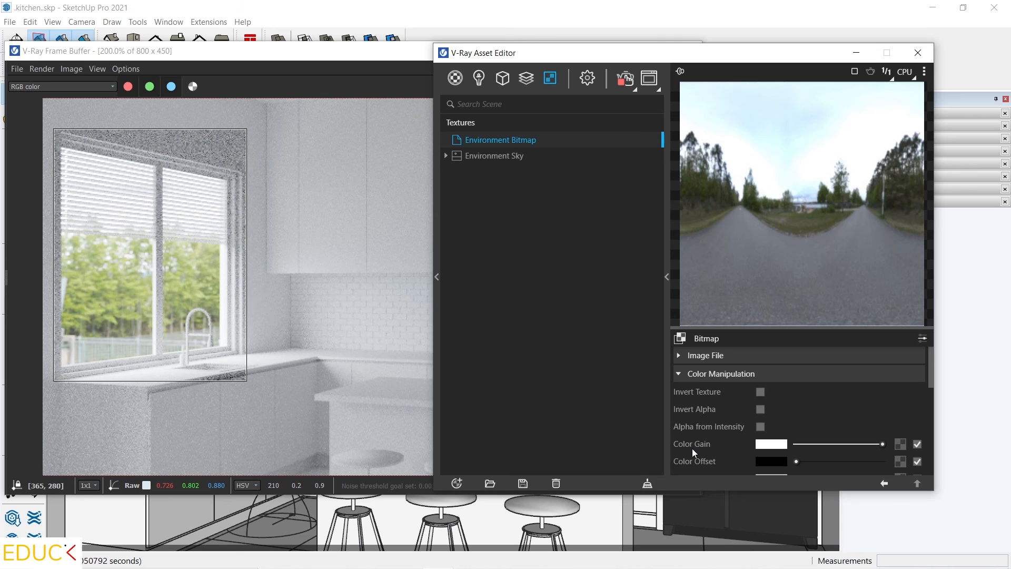
scroll(696, 422, "down", 2)
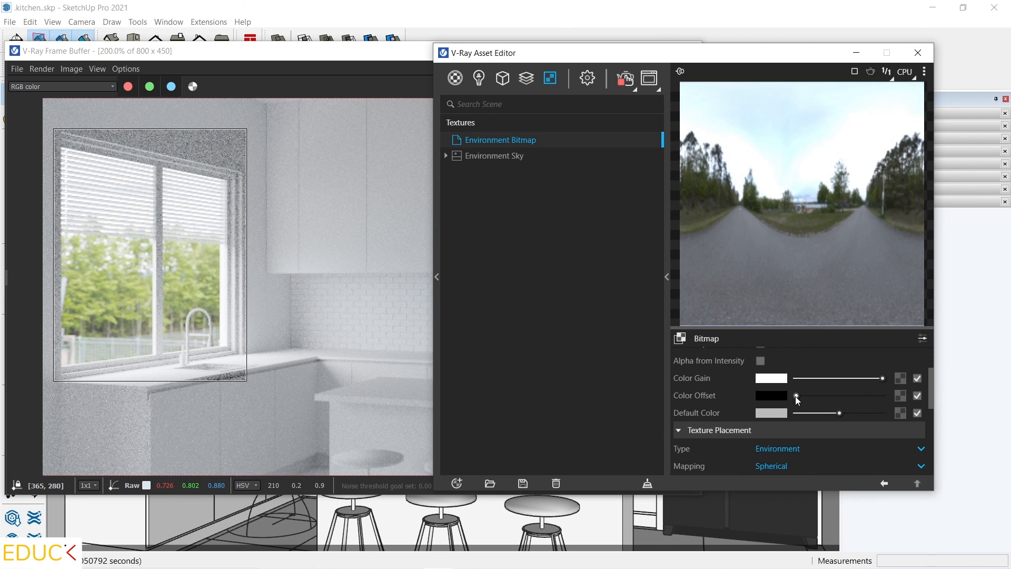
left_click_drag(795, 396, 797, 396)
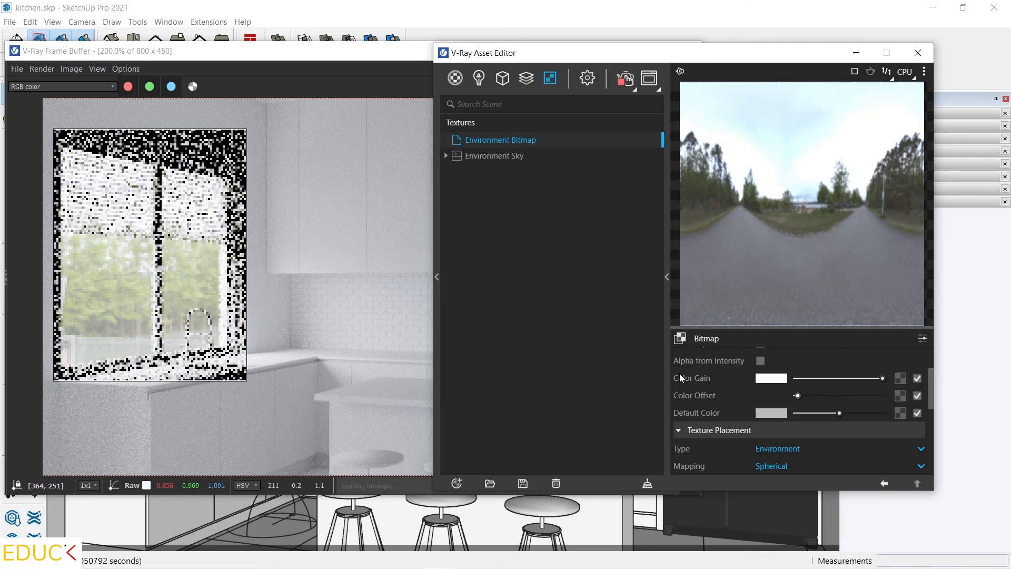
left_click(798, 395)
left_click(798, 394)
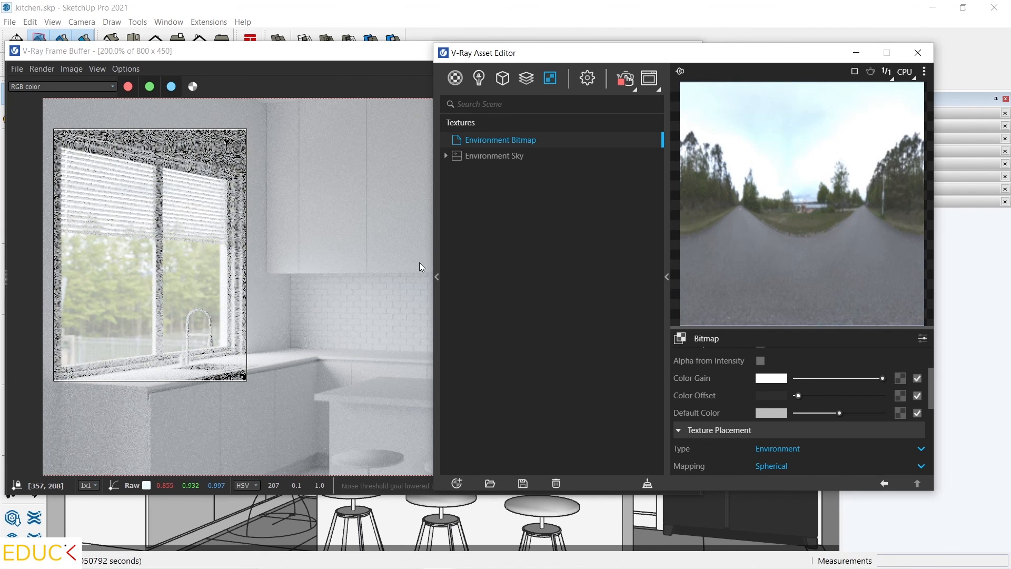
Step: Set the environment bitmap's V offset to -0.01 in its 2D transformation settings
scroll(714, 414, "down", 5)
scroll(749, 408, "down", 3)
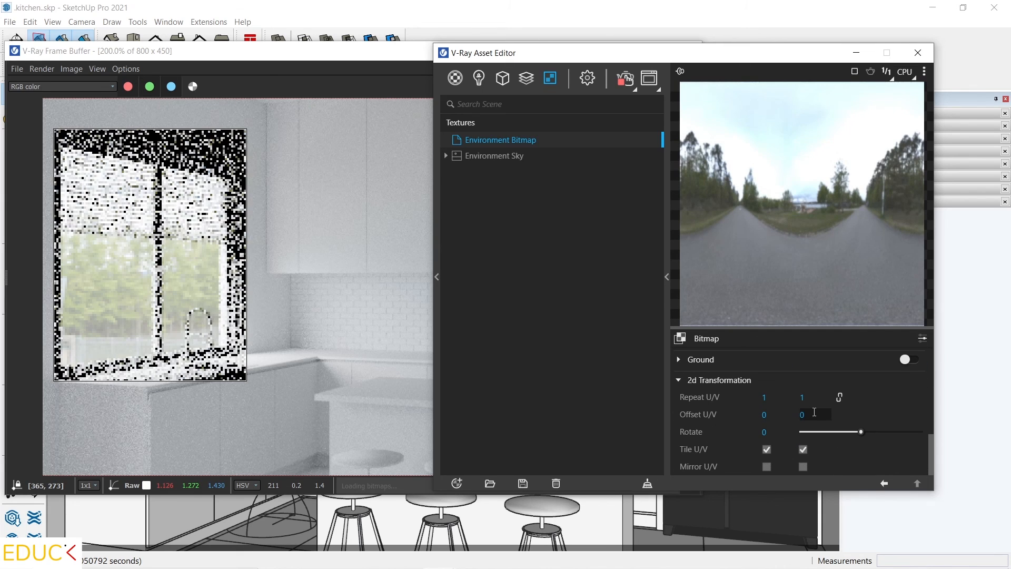
left_click(800, 415)
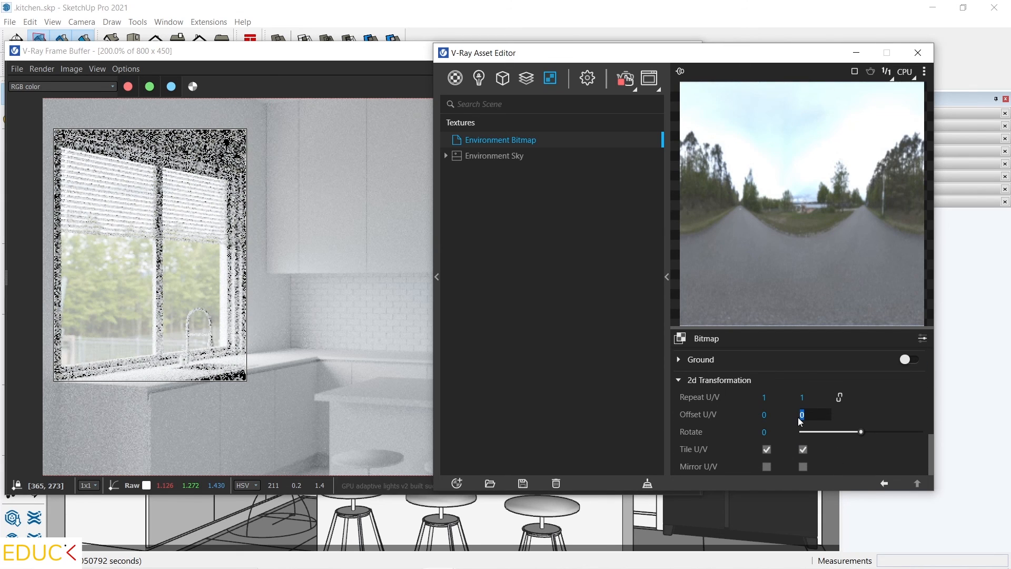
type("-")
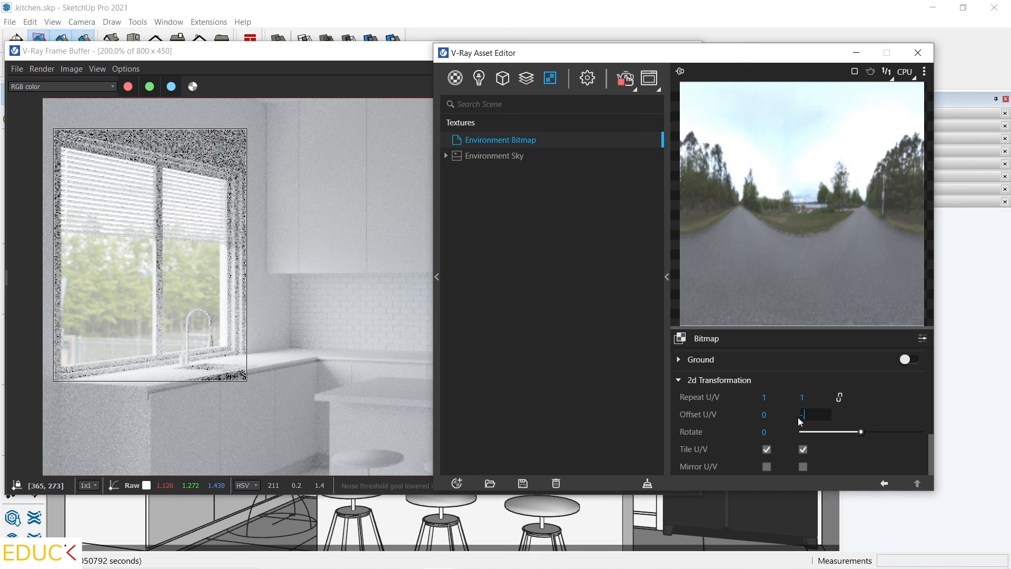
type(".01")
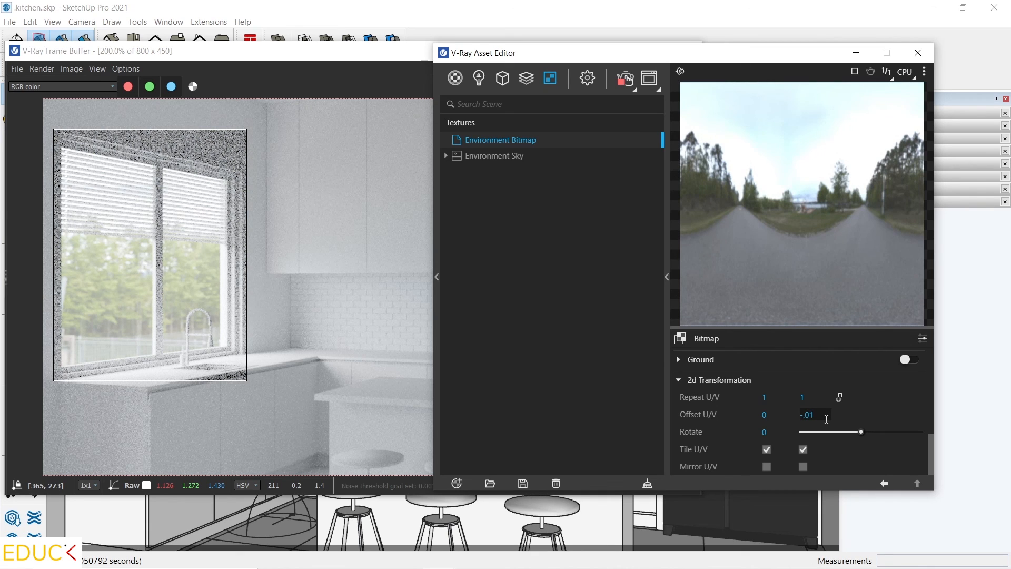
key("Return")
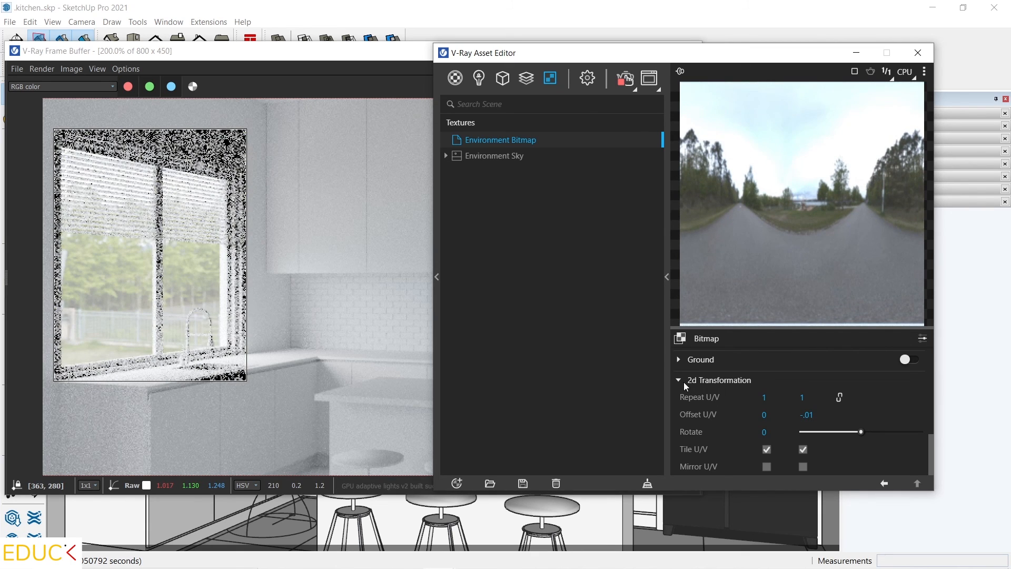
Step: Rotate the environment bitmap horizontally to 276.3 in its texture placement and return to the dome light settings
scroll(732, 419, "up", 3)
left_click(905, 418)
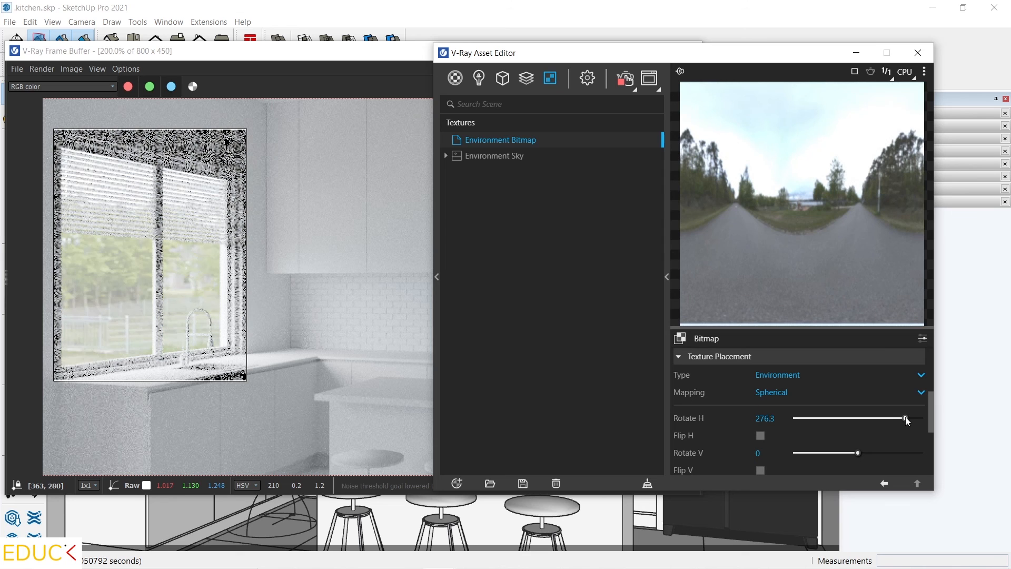
left_click(885, 483)
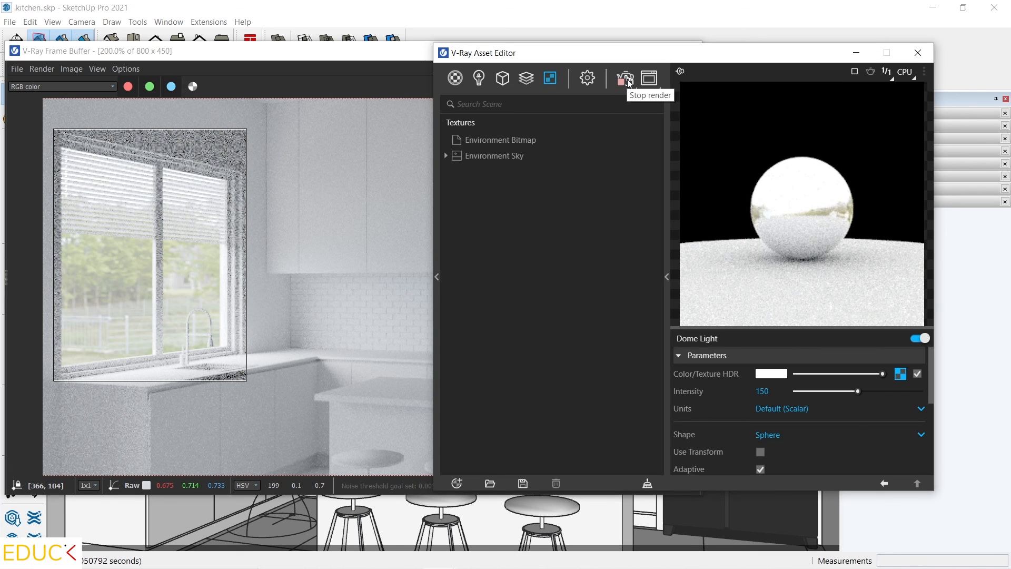
Step: Stop the interactive render and turn off Interactive mode in the render settings
left_click(627, 79)
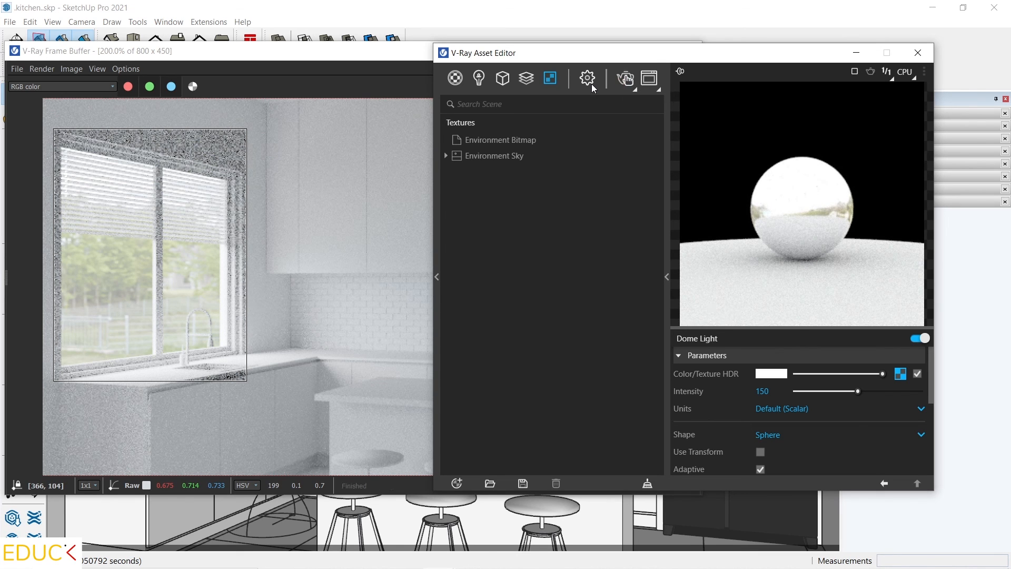
left_click(591, 83)
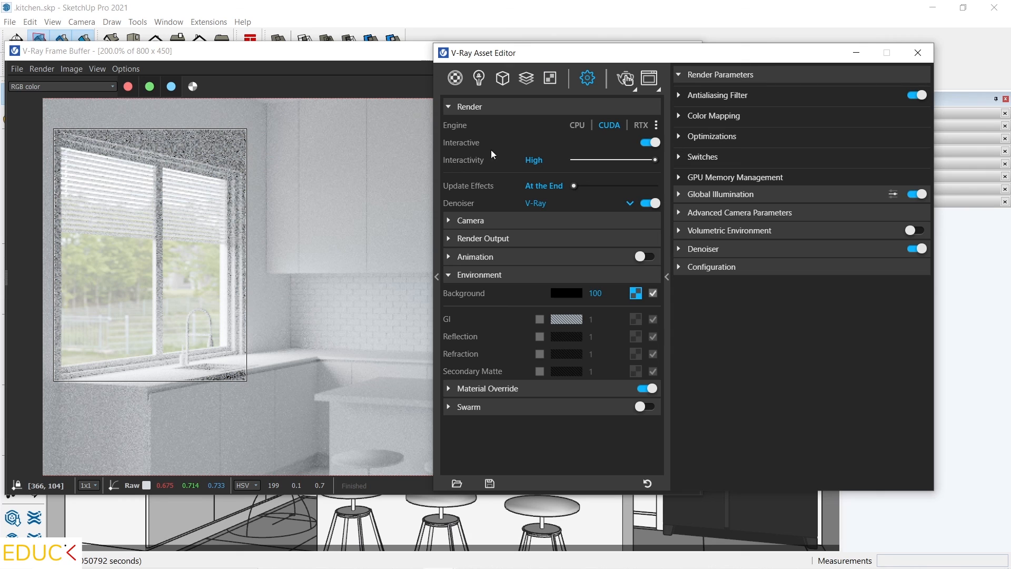
left_click(653, 142)
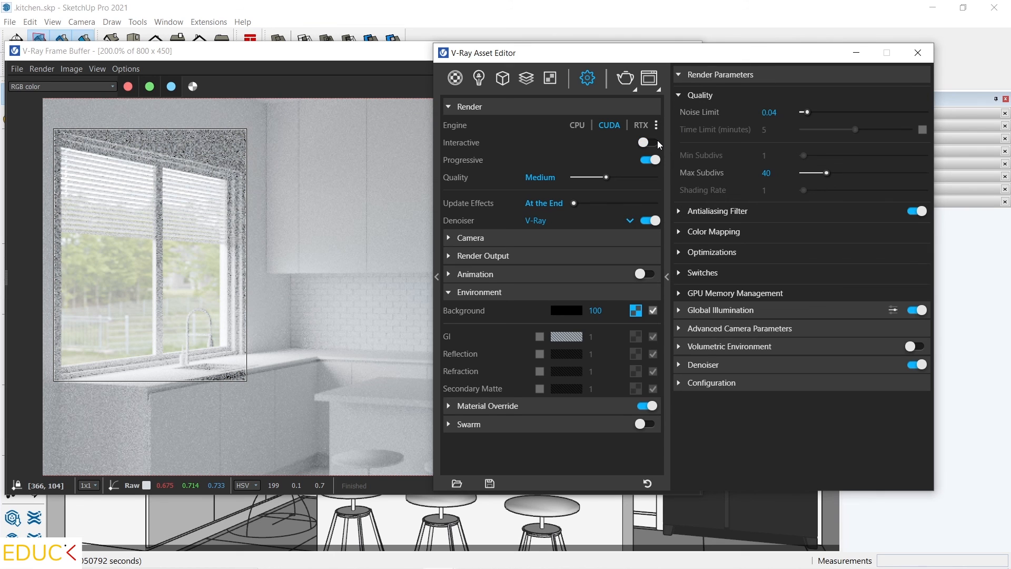
Step: Start a non-interactive render of the kitchen and turn off the render region around the window
left_click(628, 79)
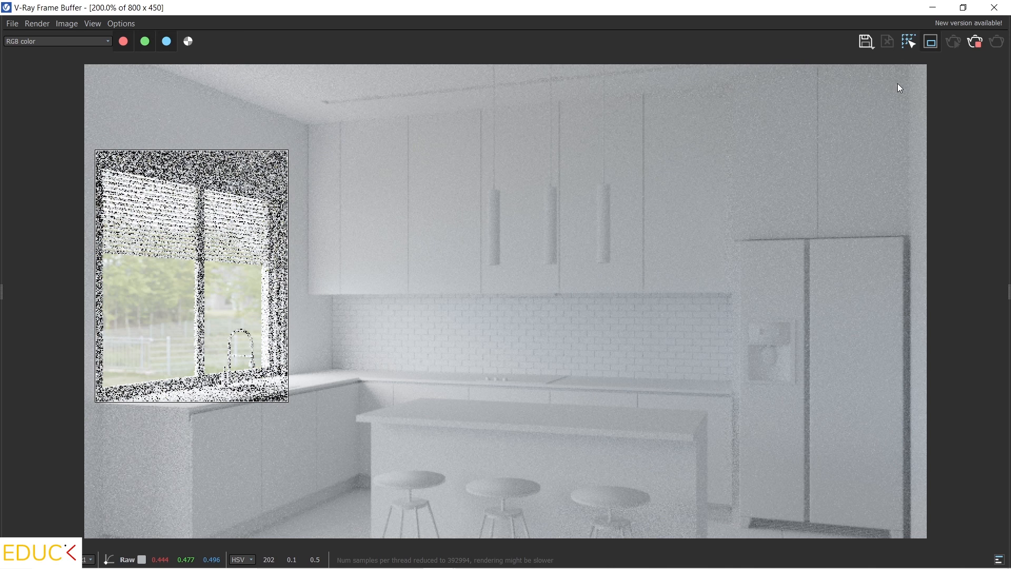
left_click(931, 42)
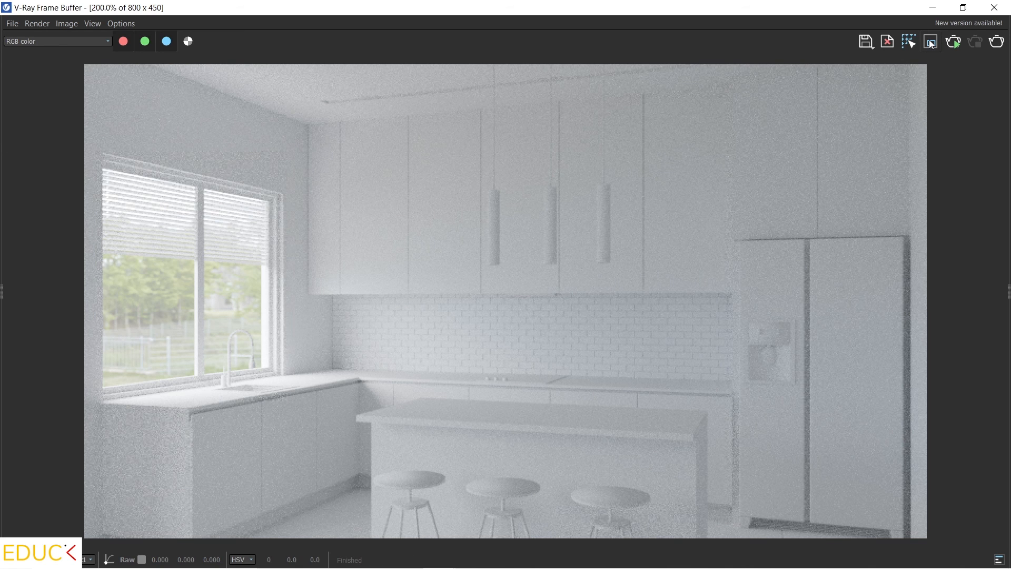